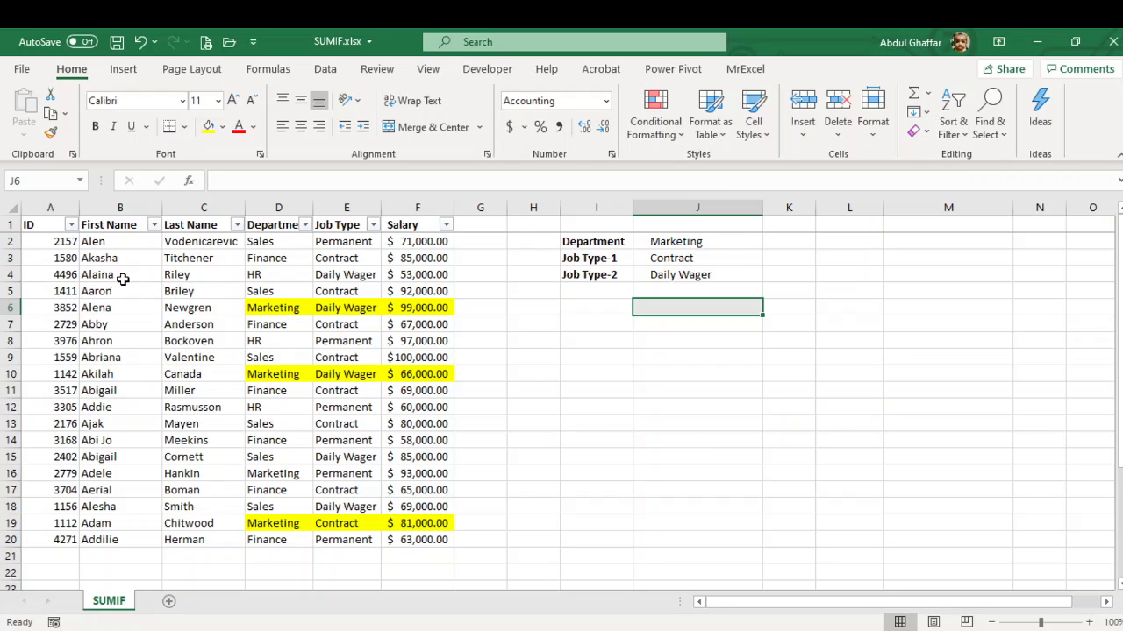
Step: Enter the note "OR condtion" in cell I9
drag(45, 225, 427, 538)
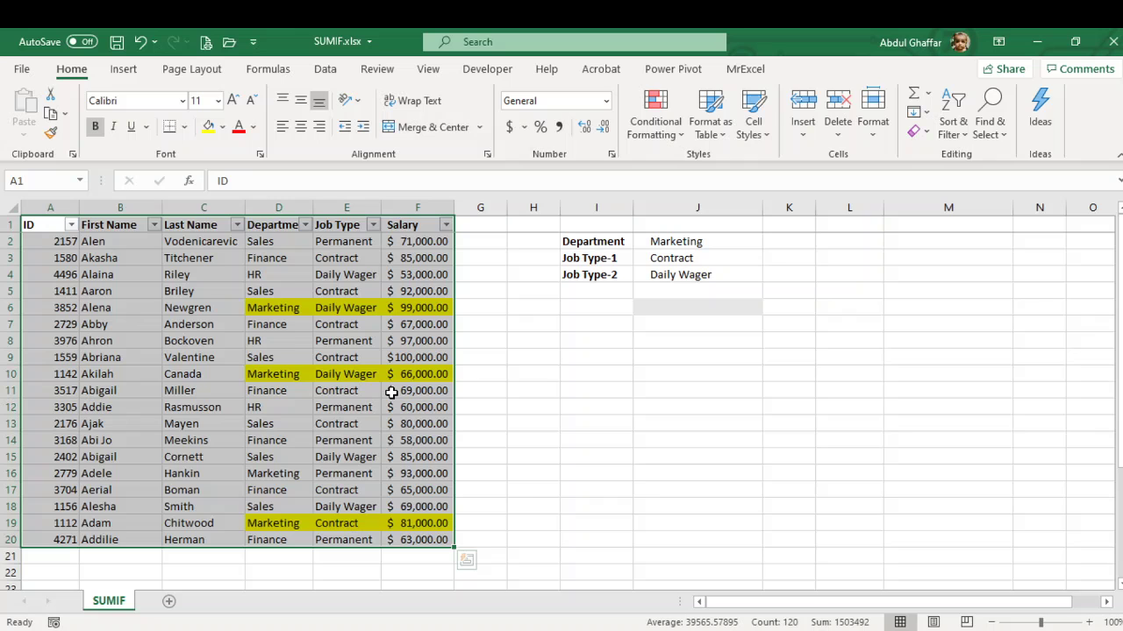
click(356, 308)
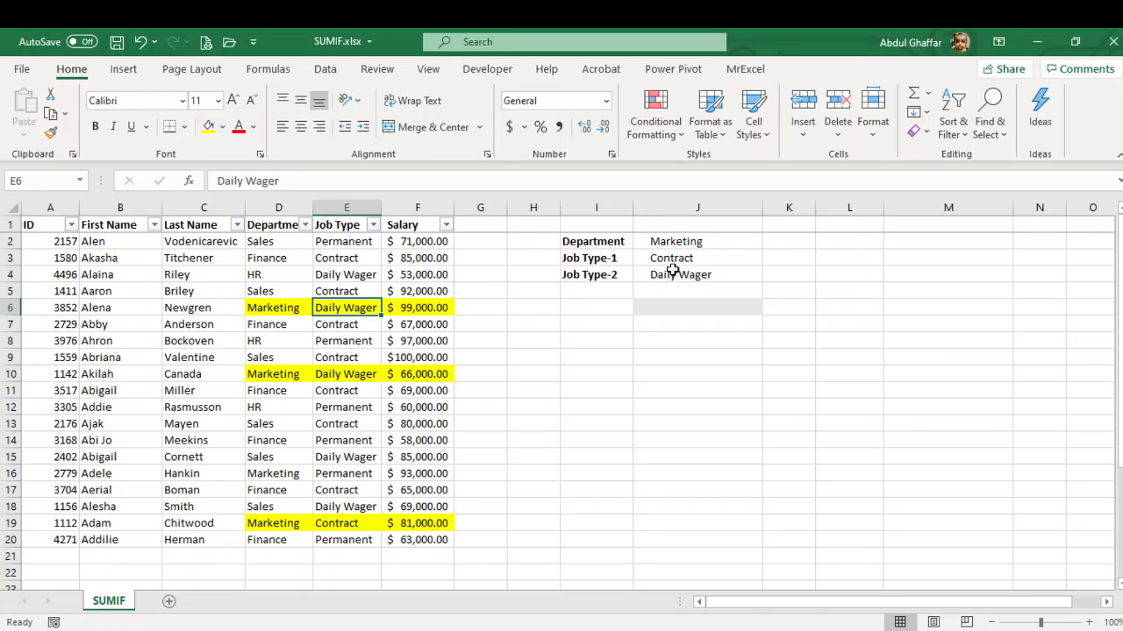
click(592, 359)
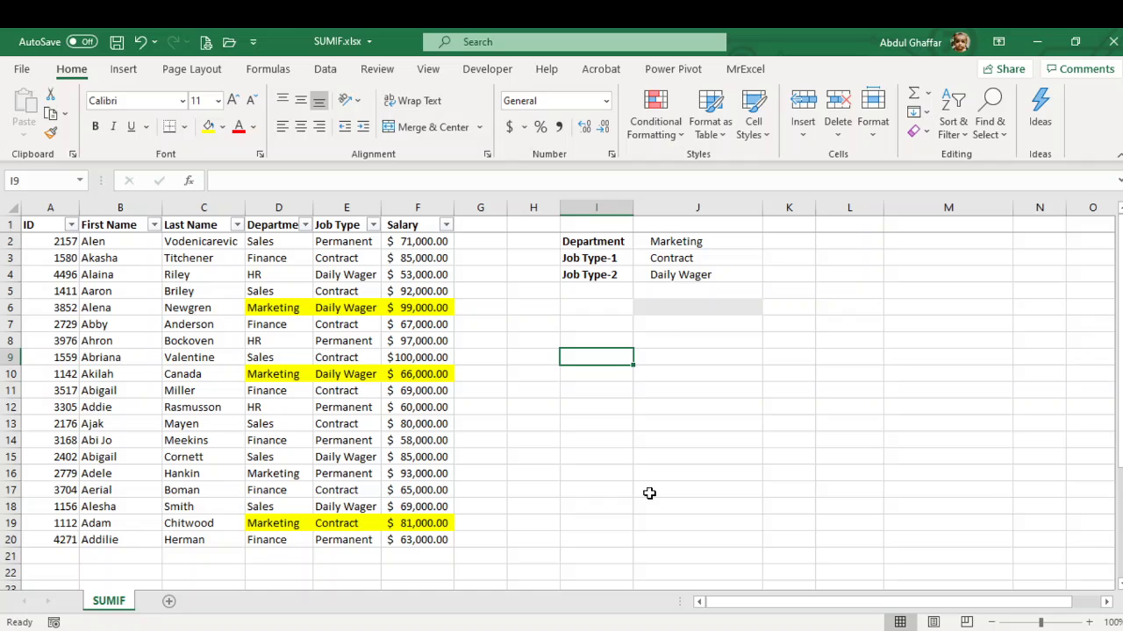
text(OR)
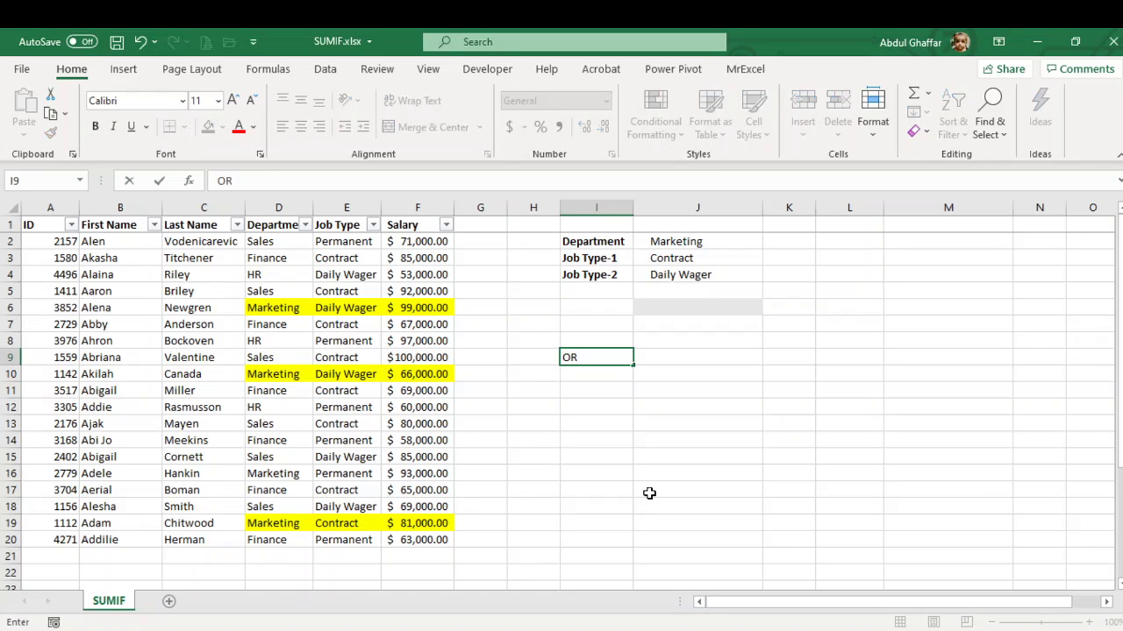
text( condtion7)
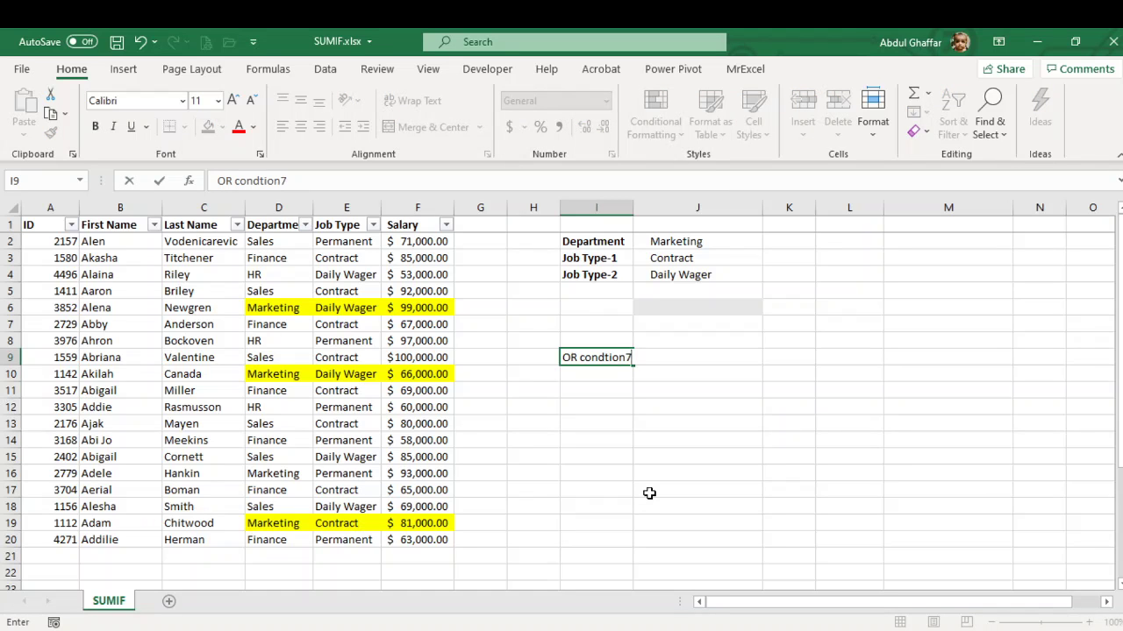
key(BackSpace)
key(Return)
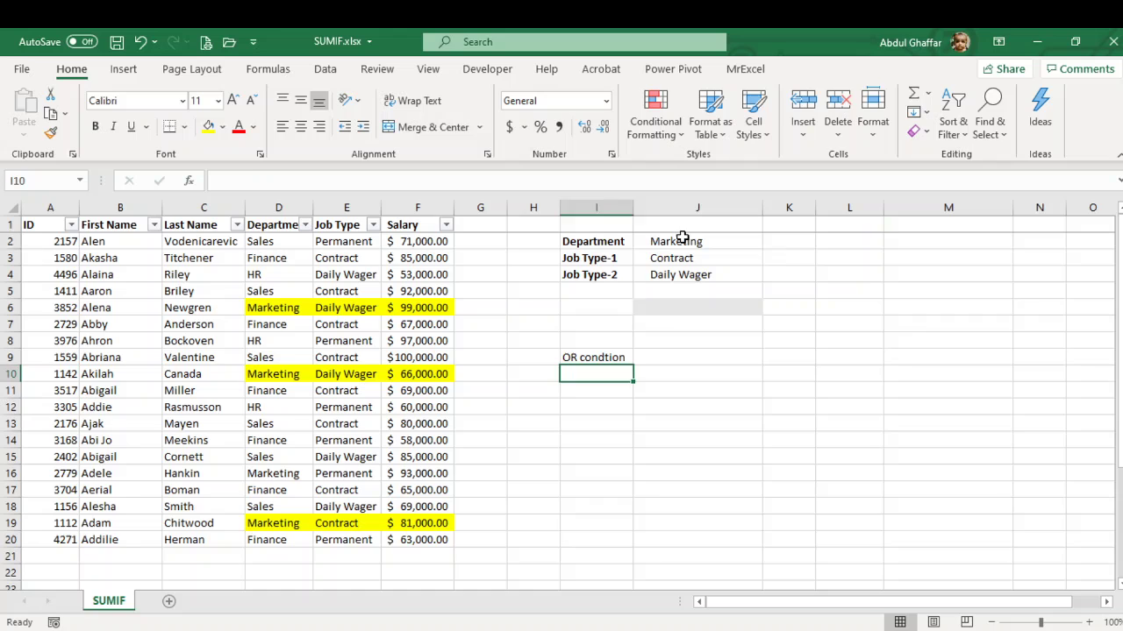
Step: Examine the Department and Job Type columns against the department and job type criteria in J2:J4
click(683, 237)
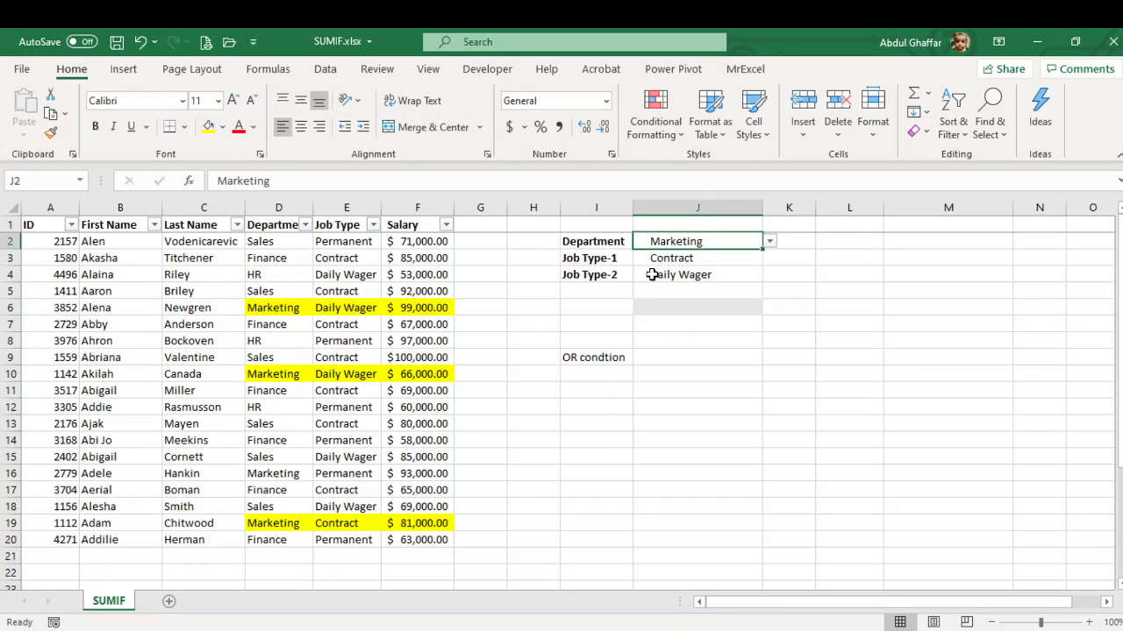
drag(283, 228, 284, 536)
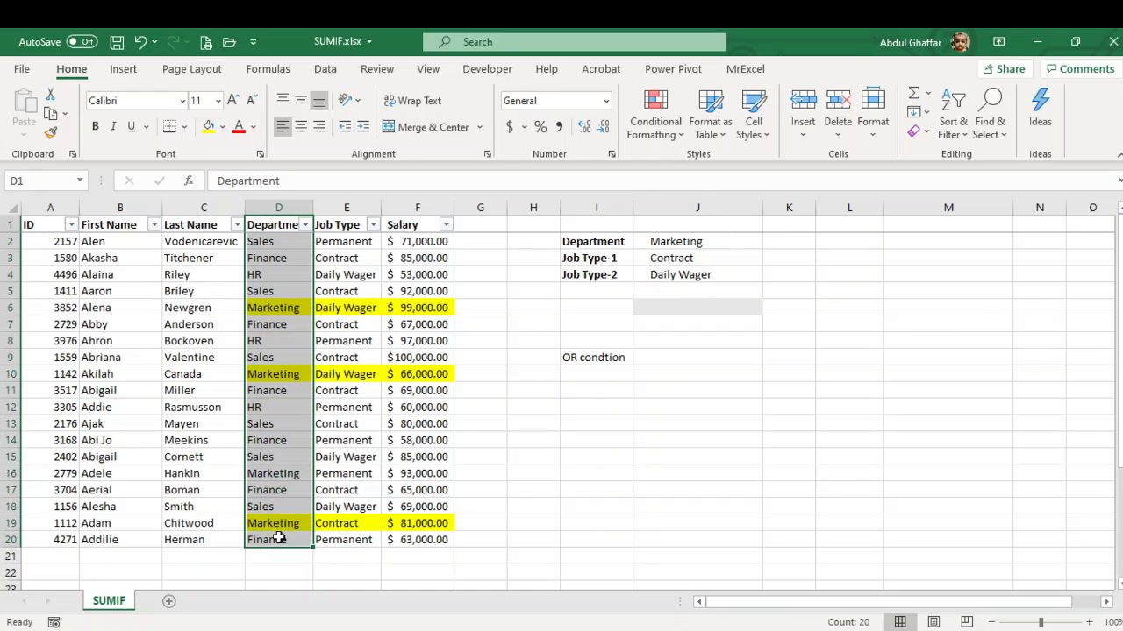
click(349, 305)
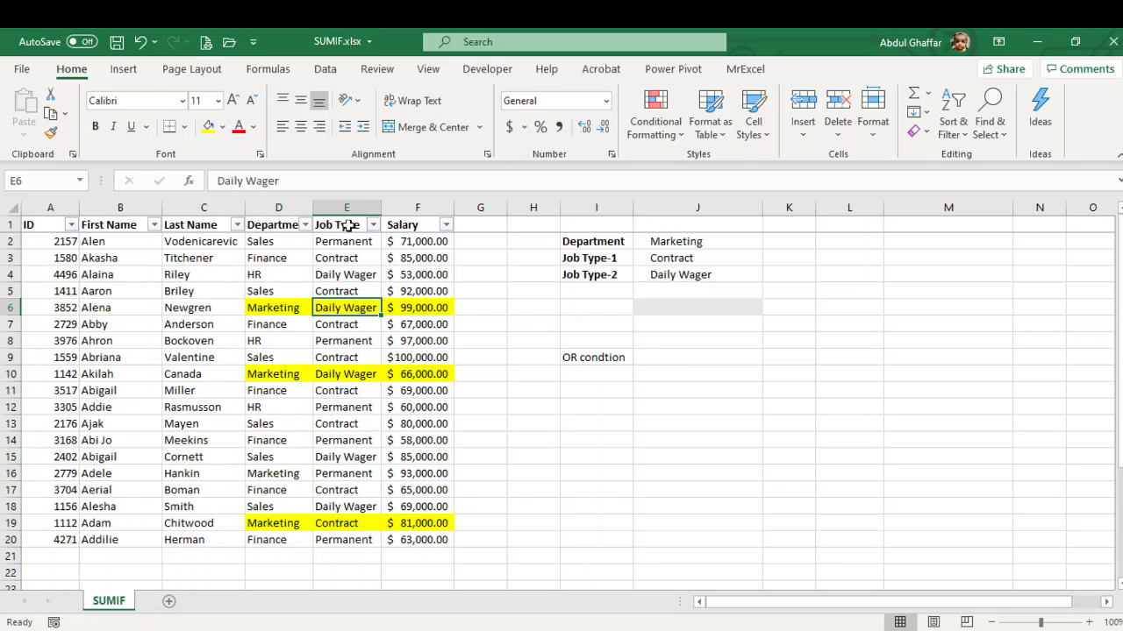
drag(349, 225, 358, 541)
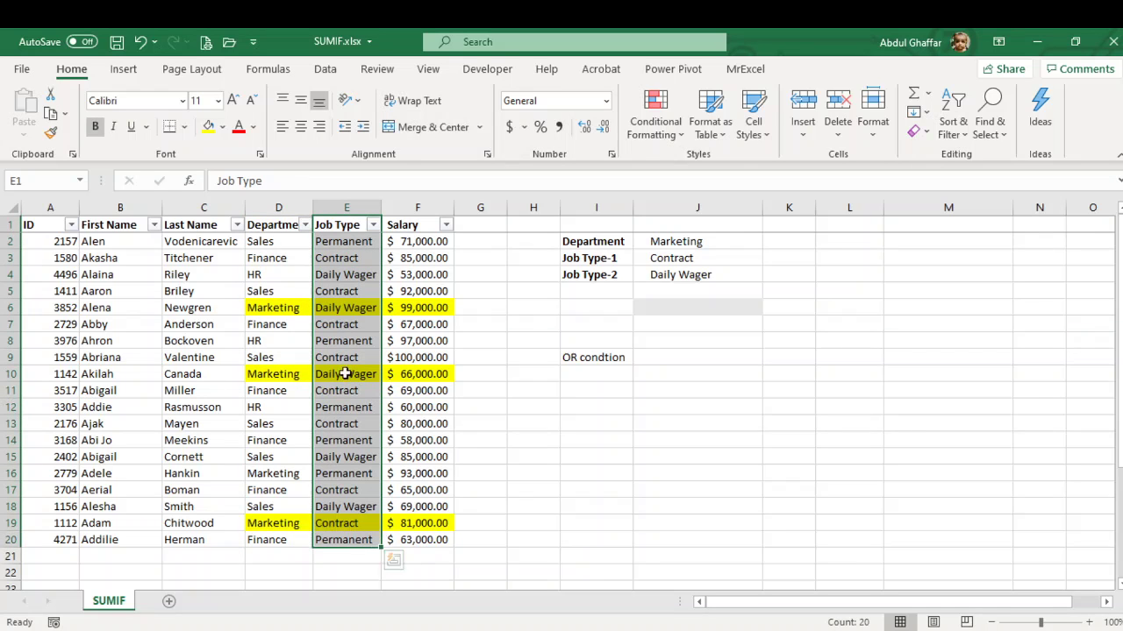
click(354, 308)
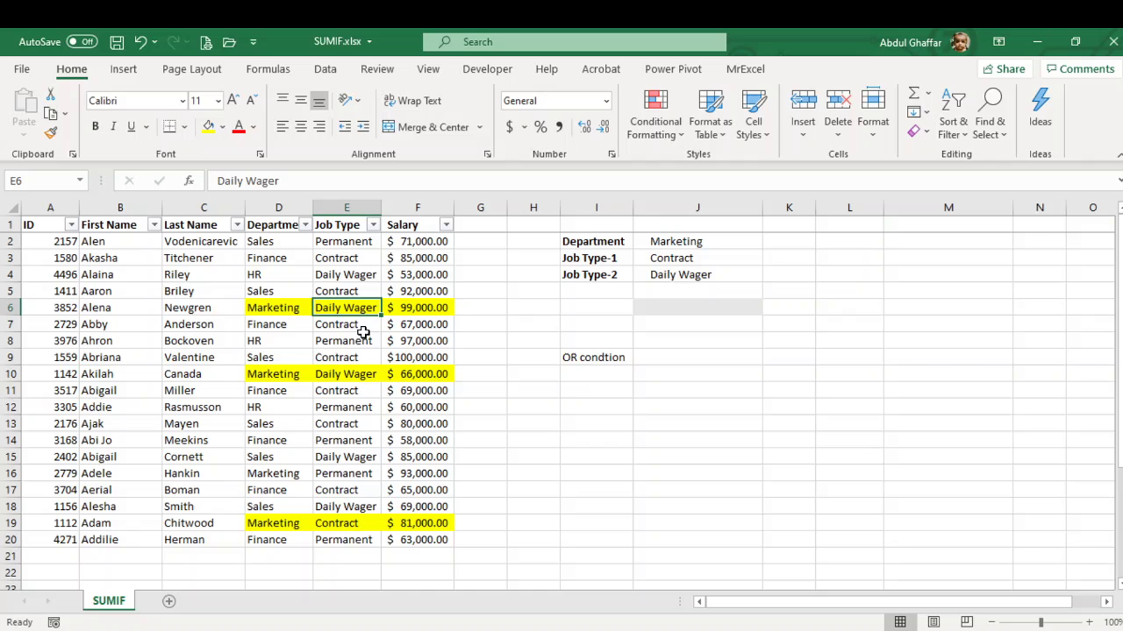
click(364, 372)
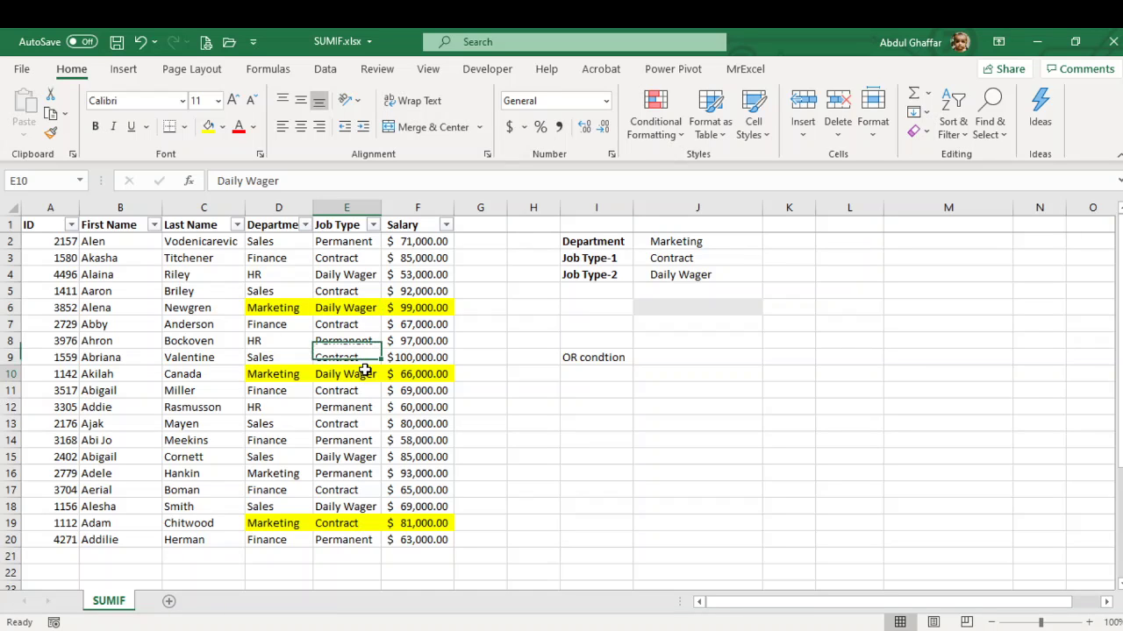
click(352, 523)
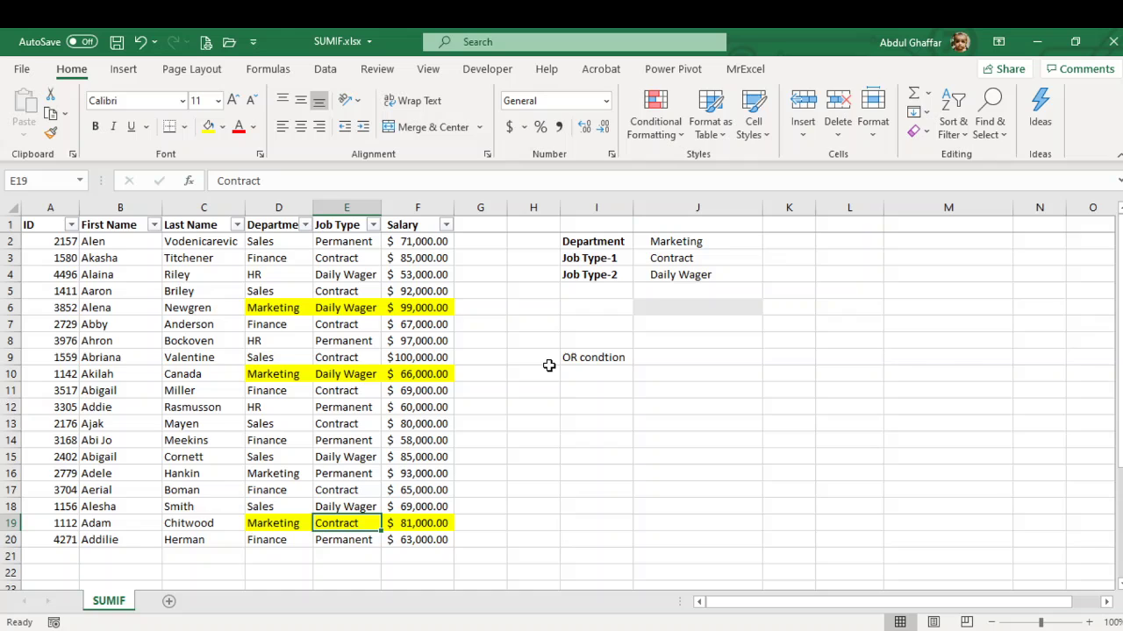
Step: Review the salaries in the highlighted Marketing rows that match either job type
click(445, 308)
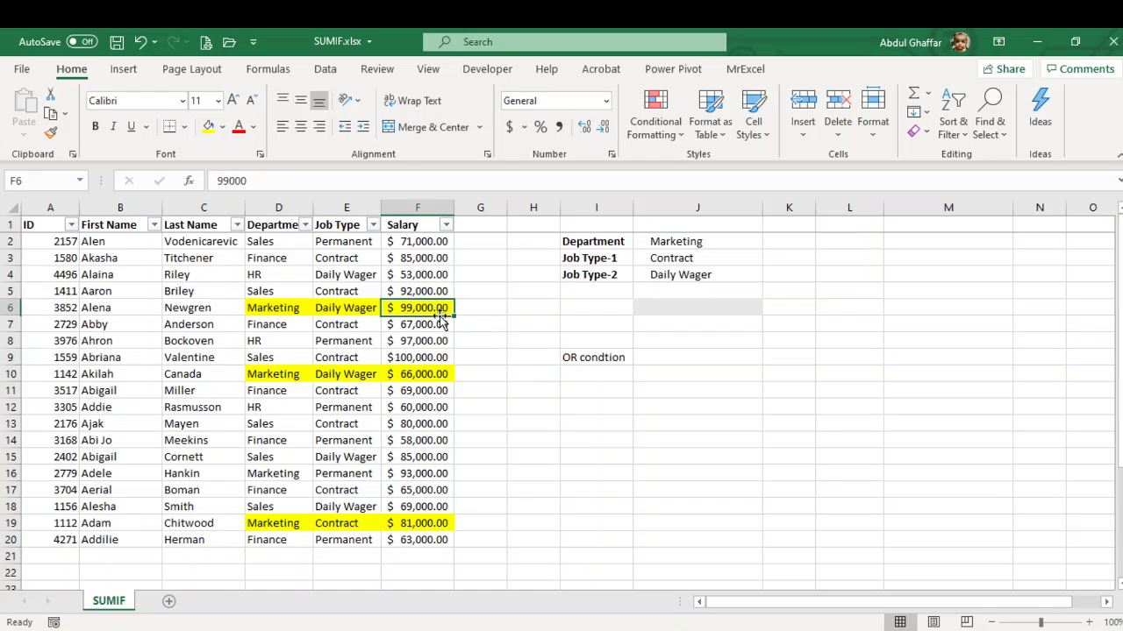
click(444, 373)
click(436, 522)
click(439, 373)
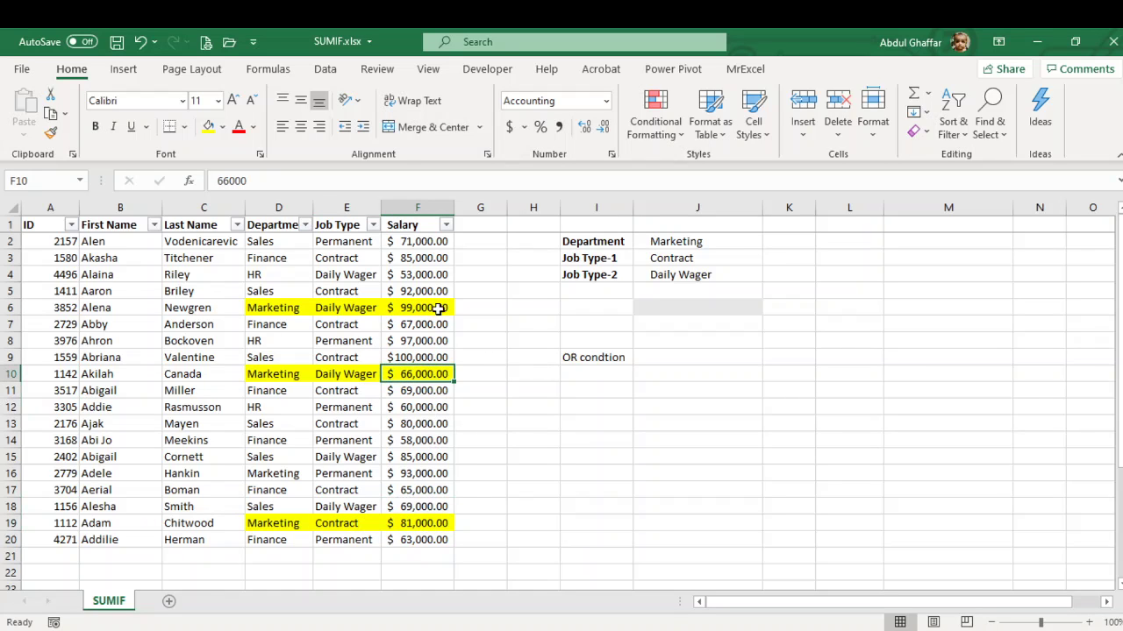
click(439, 308)
click(443, 376)
click(441, 488)
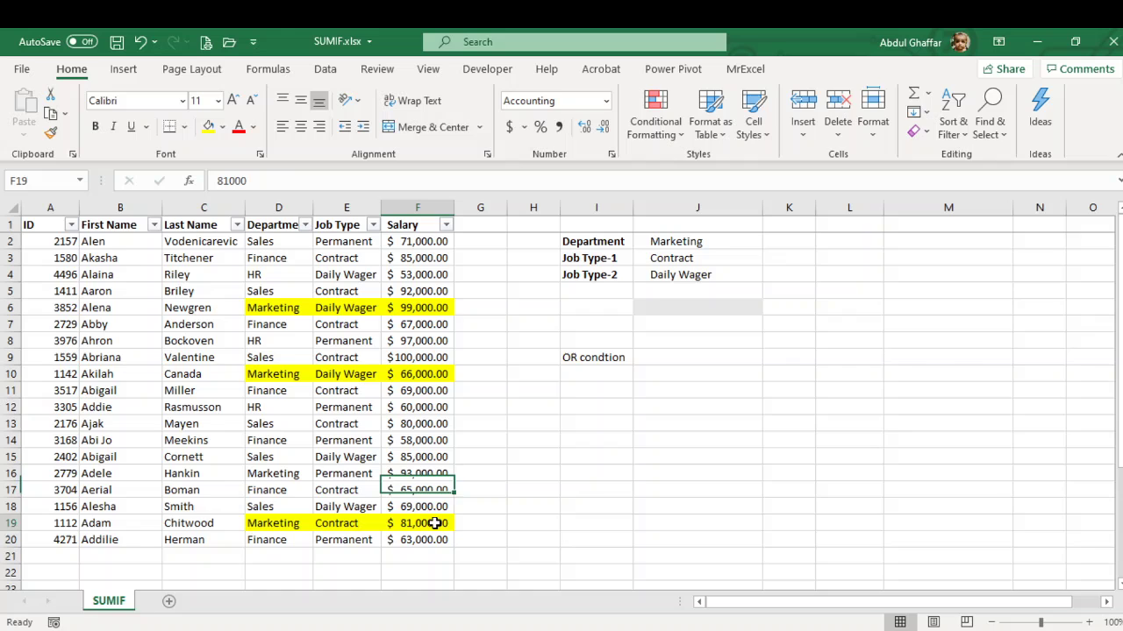
click(438, 521)
Step: Start a SUMIFS formula in cell J6 with the absolute Salary range $F$2:$F$20 as the sum range
click(710, 308)
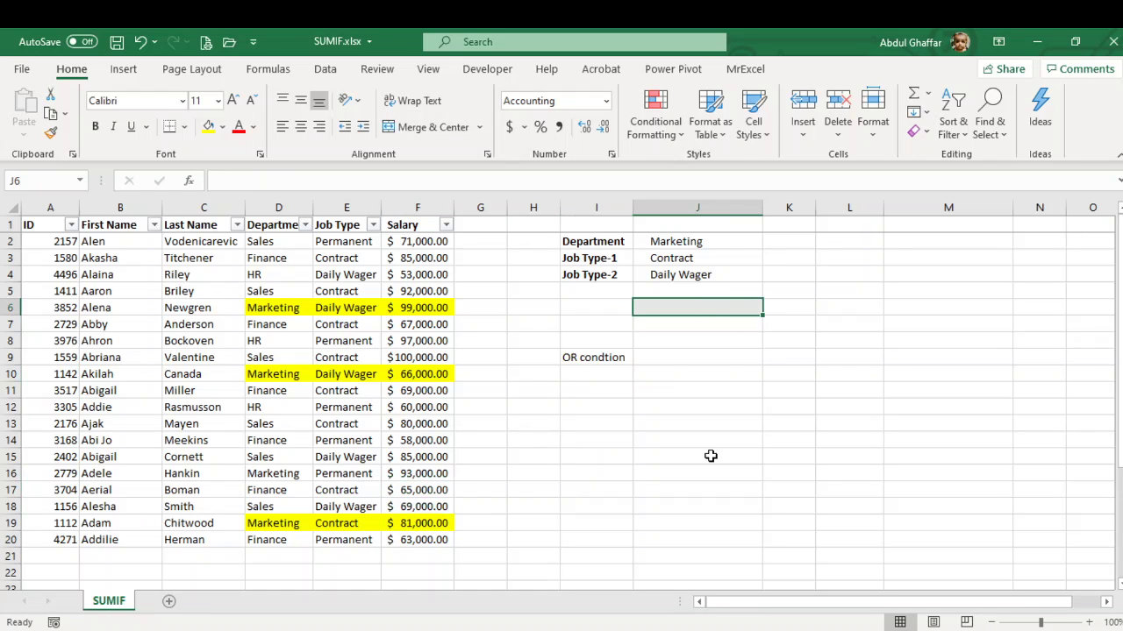
text(=)
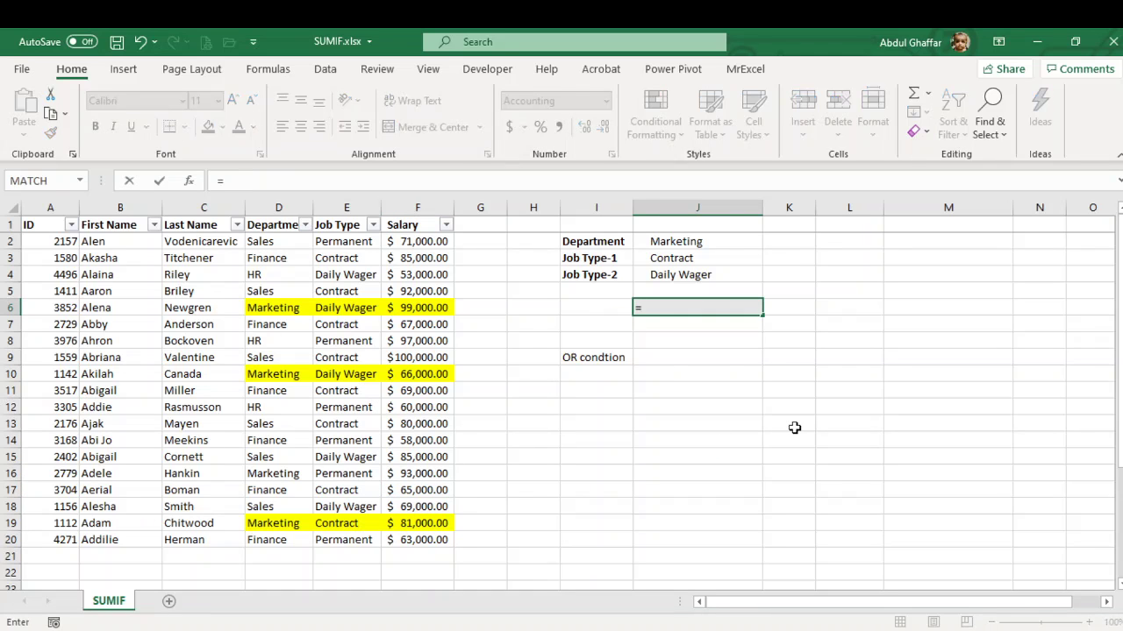
text(sumif)
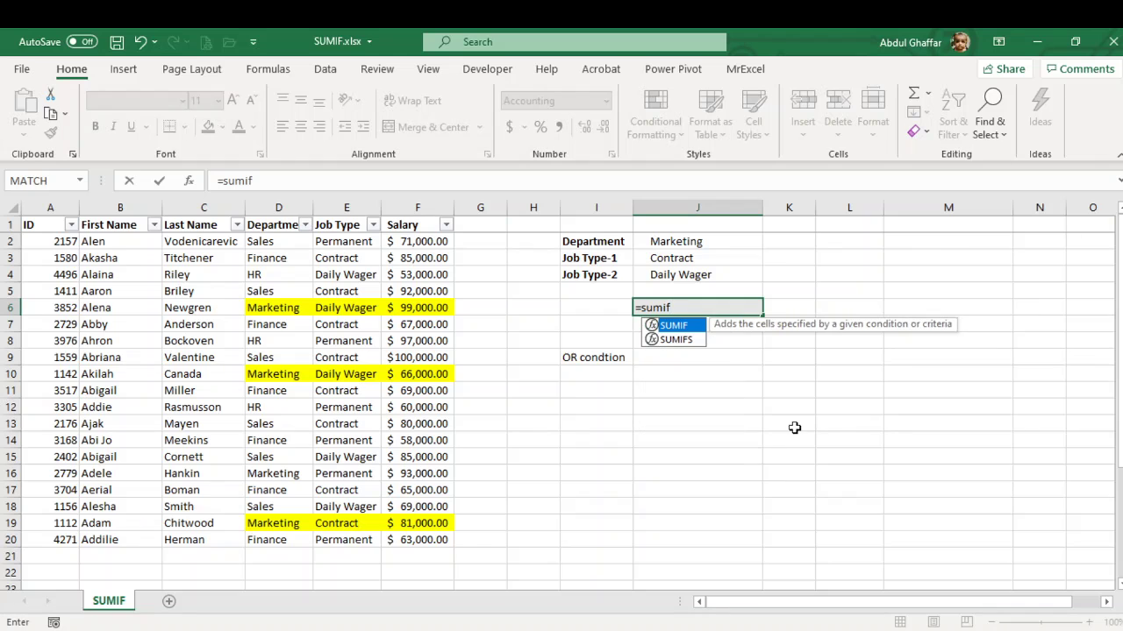
key(Down)
key(Tab)
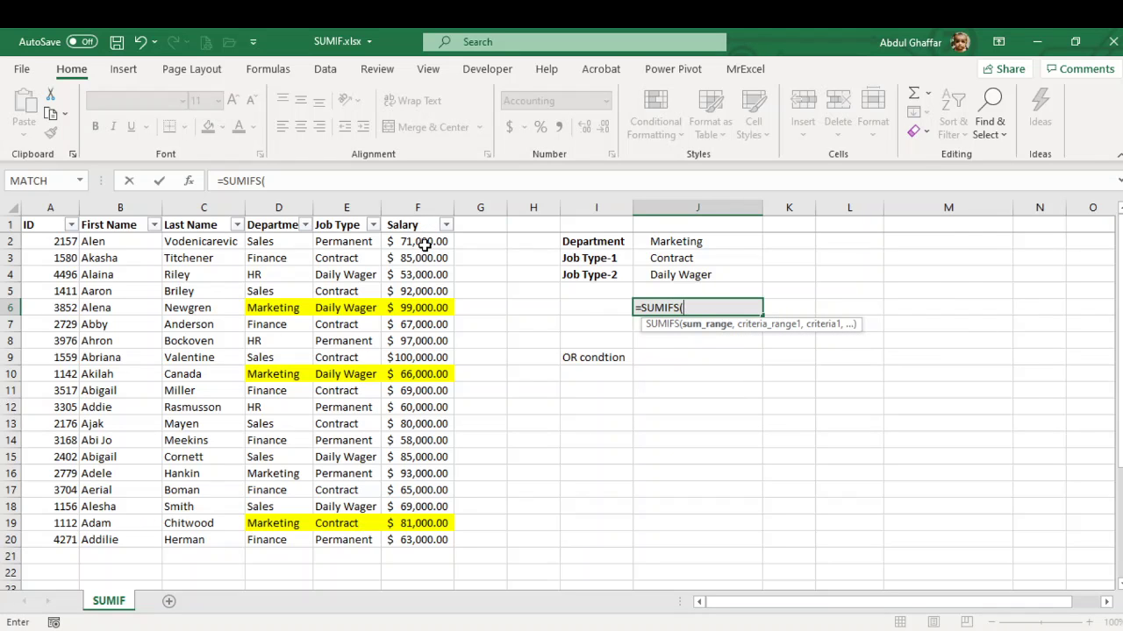
drag(423, 246, 426, 539)
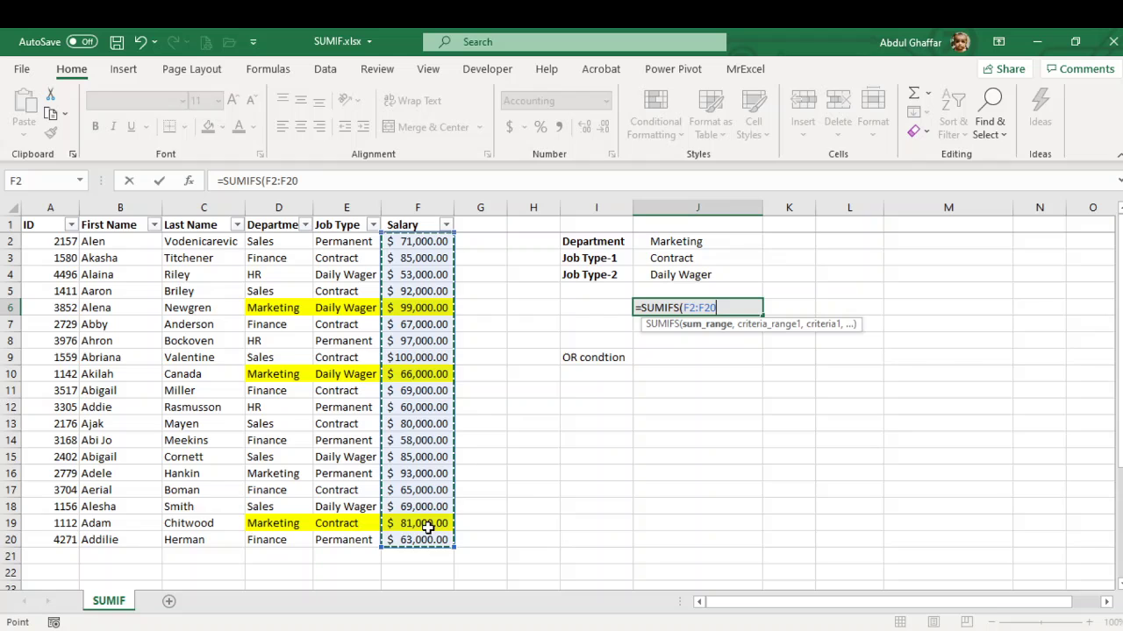
key(F4)
text(,)
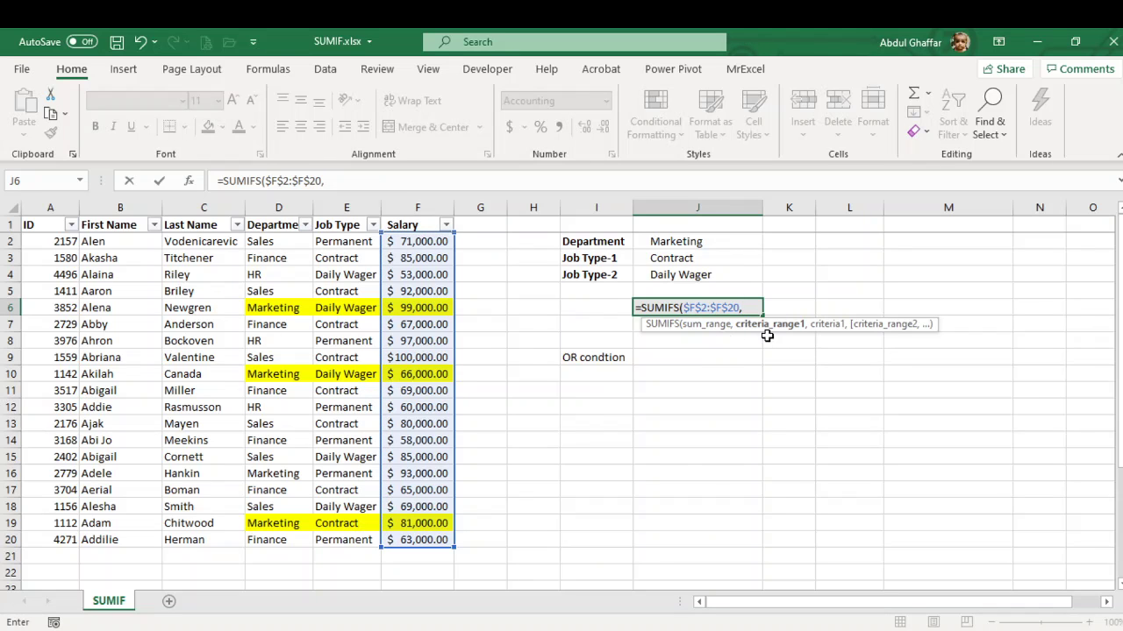
Step: Add the Department range $D$2:$D$20 as the first criteria range, with $J$2 as its criterion
drag(277, 242, 287, 544)
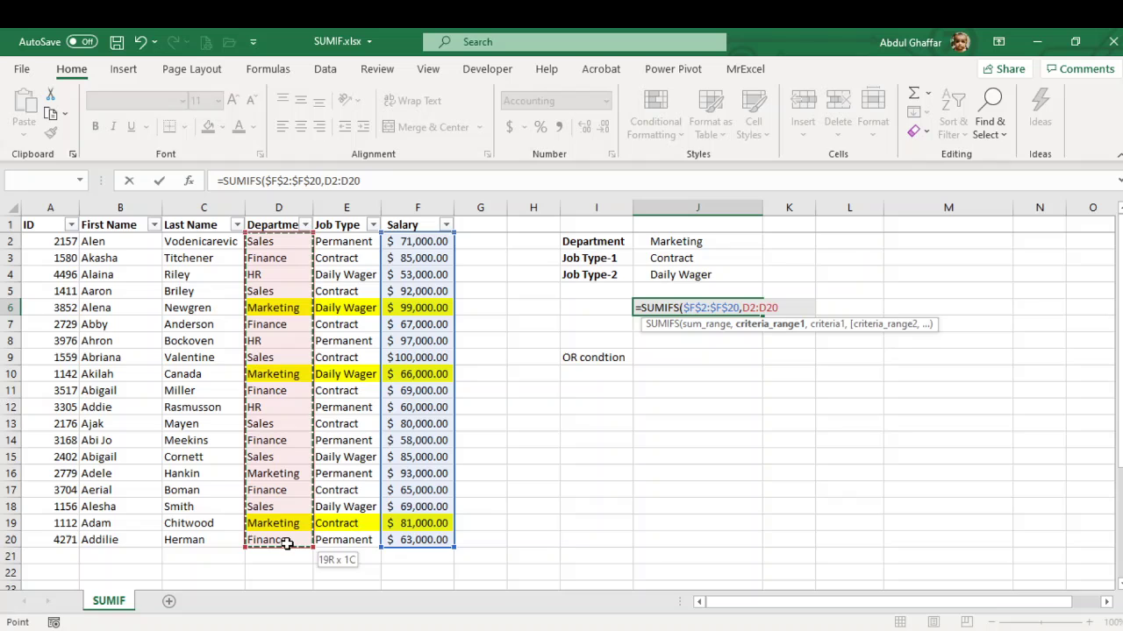
key(F4)
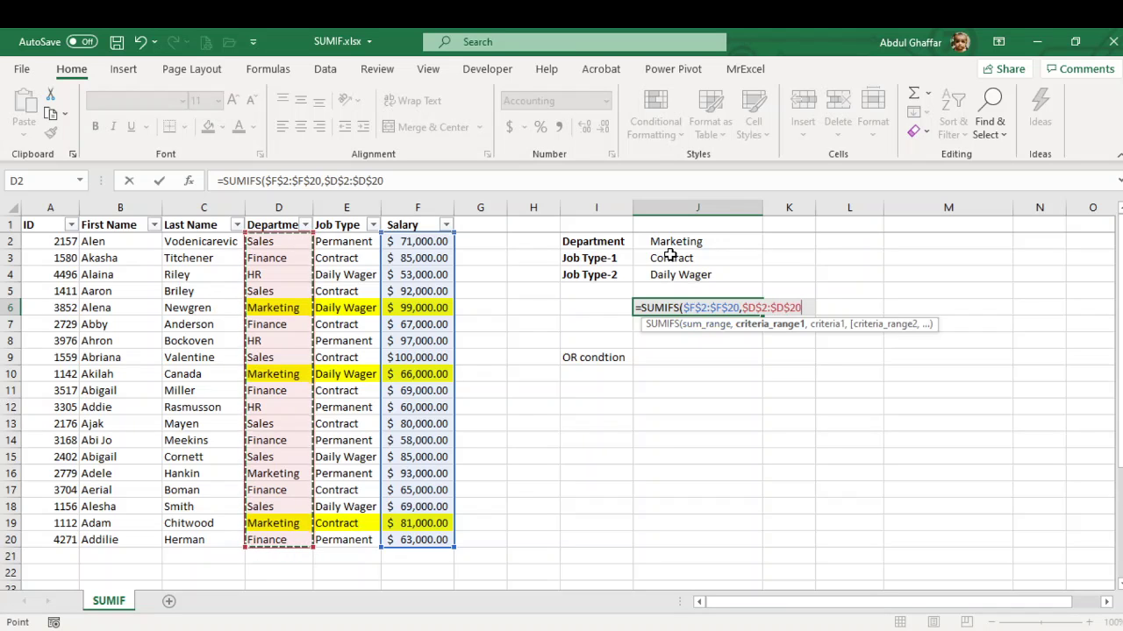
text(,)
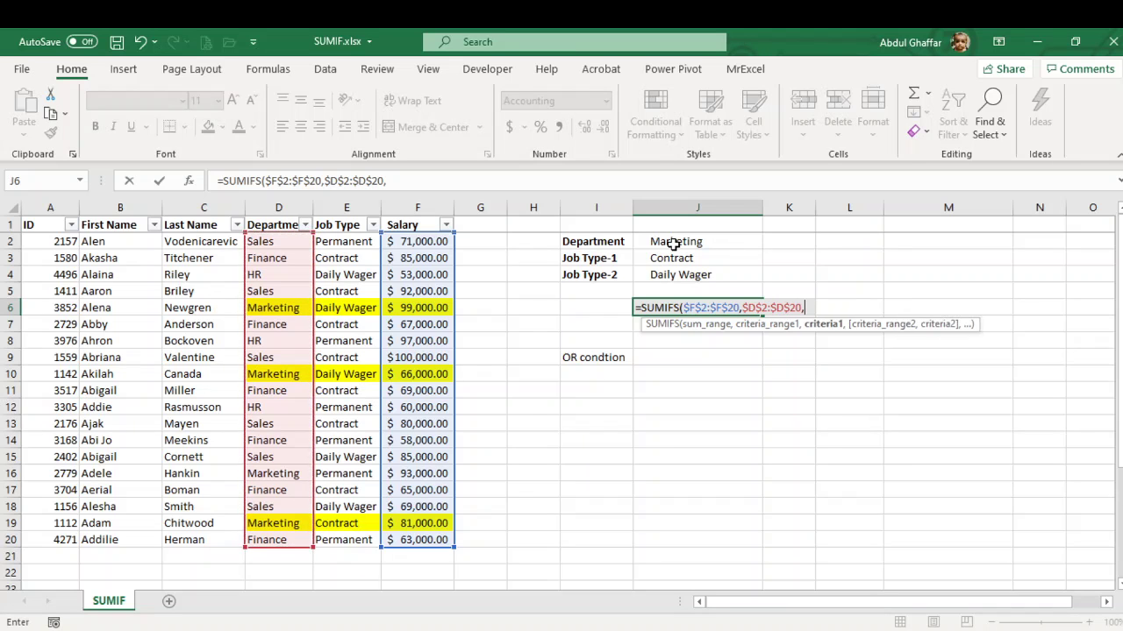
click(672, 244)
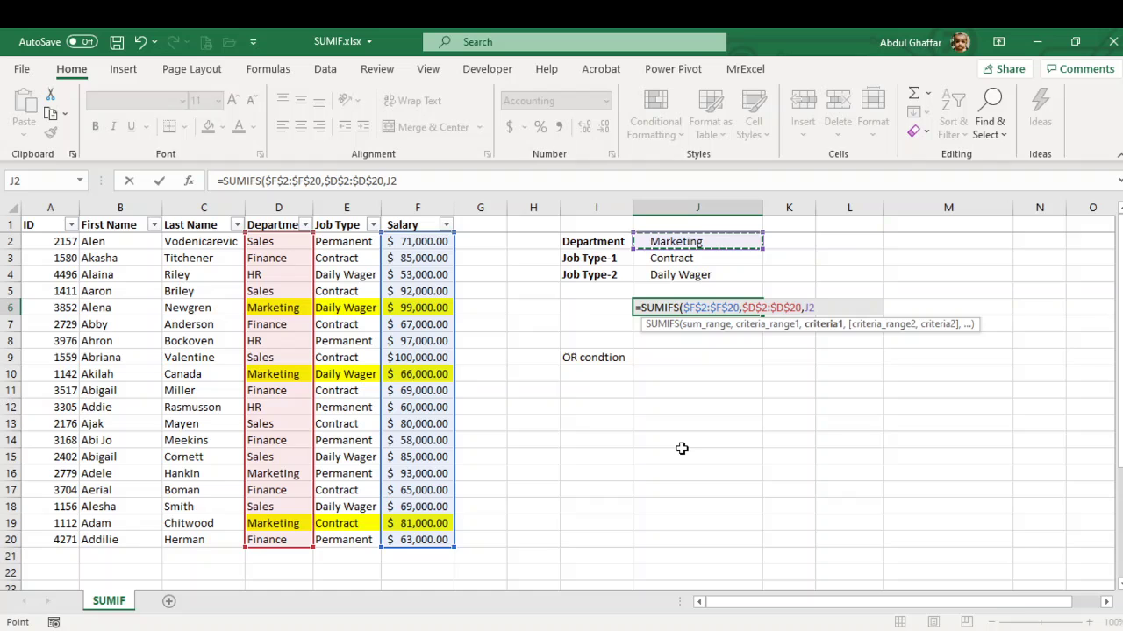
key(F4)
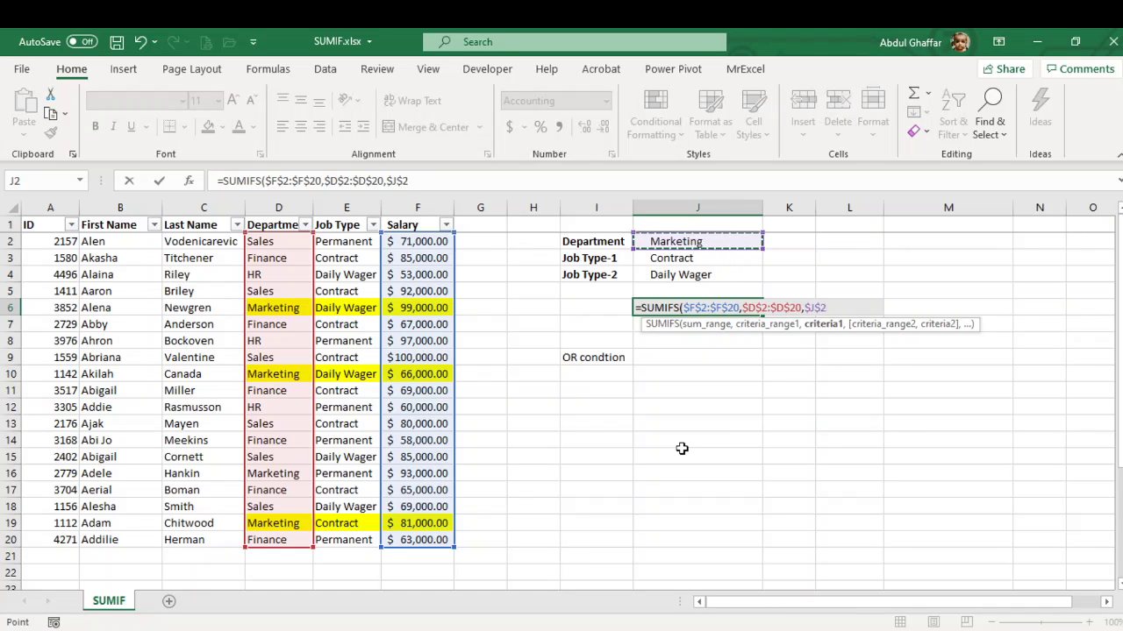
text(,)
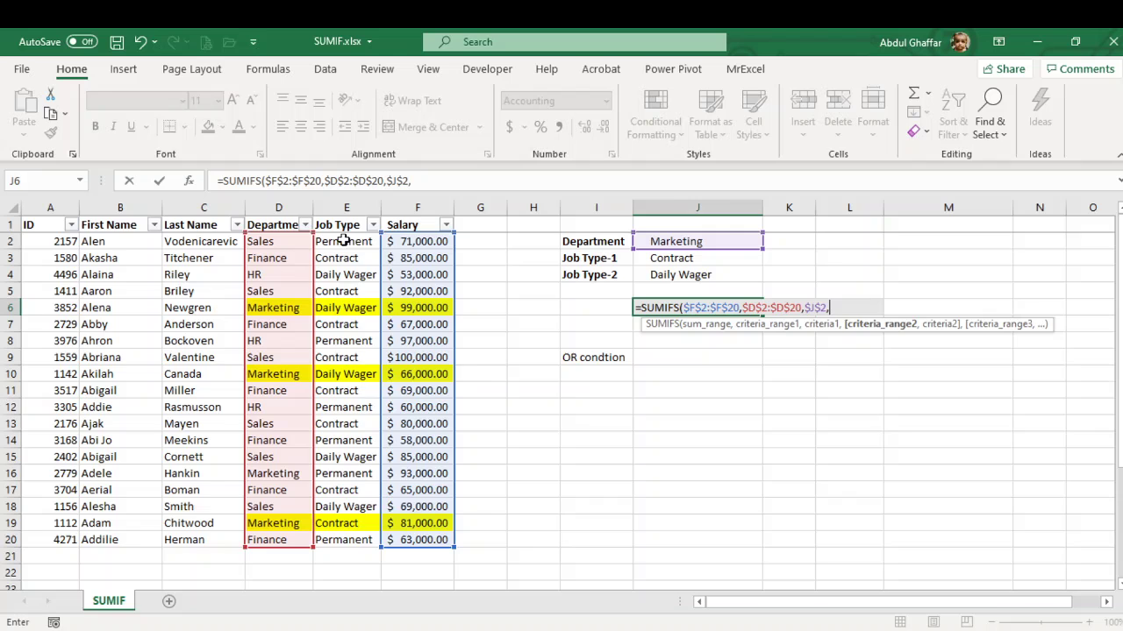
Step: Add the Job Type range $E$2:$E$20 with criteria J3:J4, and complete the SUMIFS formula in J6
drag(346, 244, 358, 546)
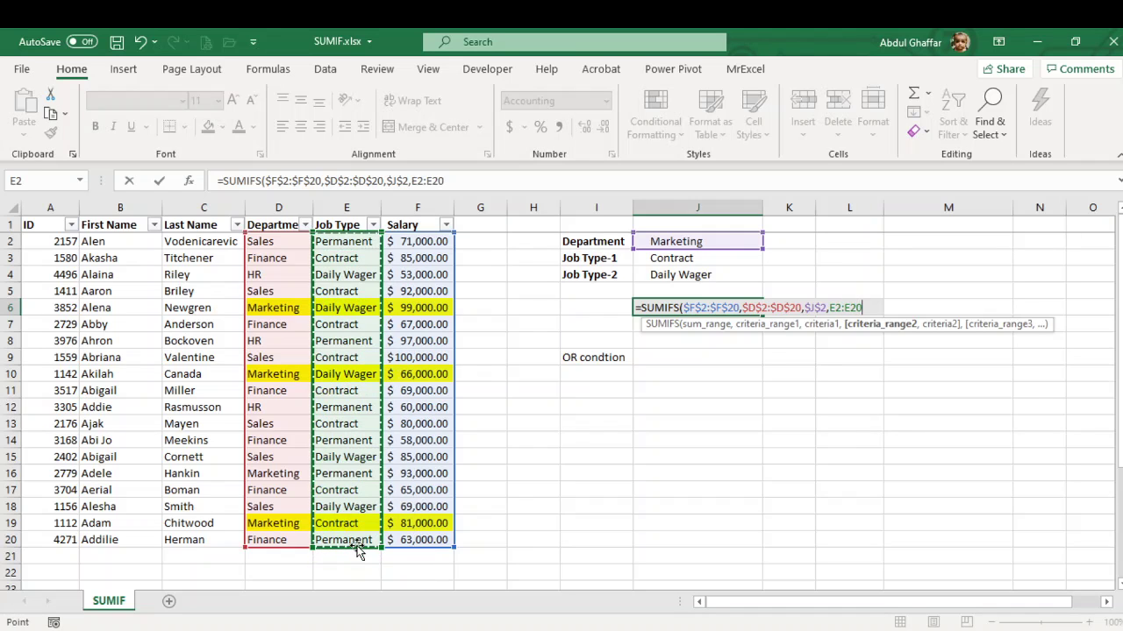
key(F4)
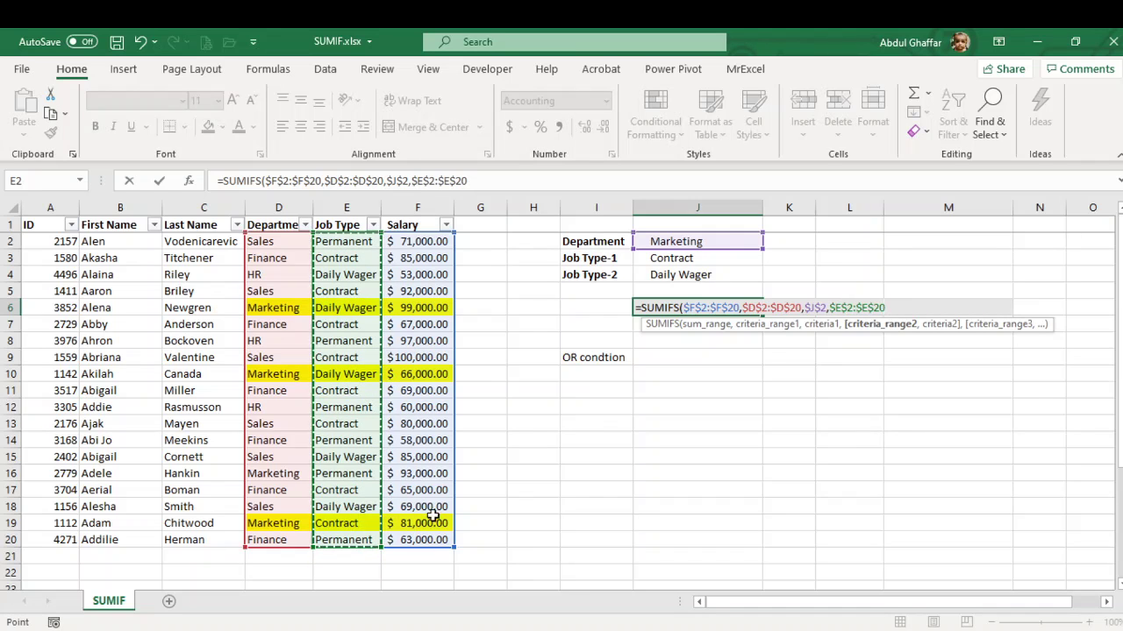
text(,)
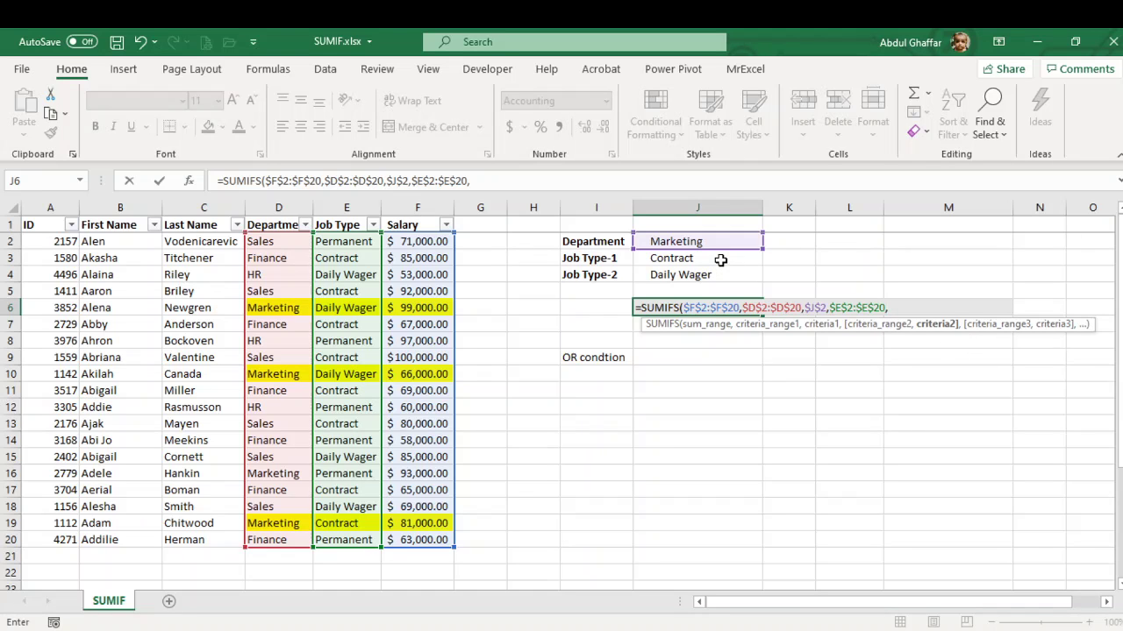
drag(720, 260, 724, 279)
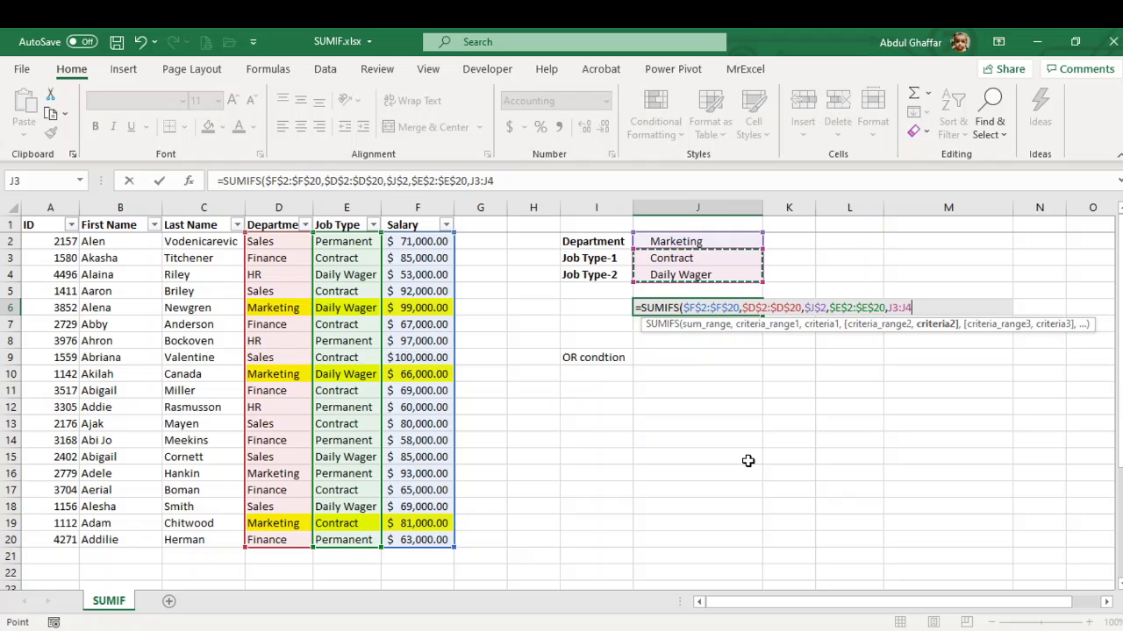
text())
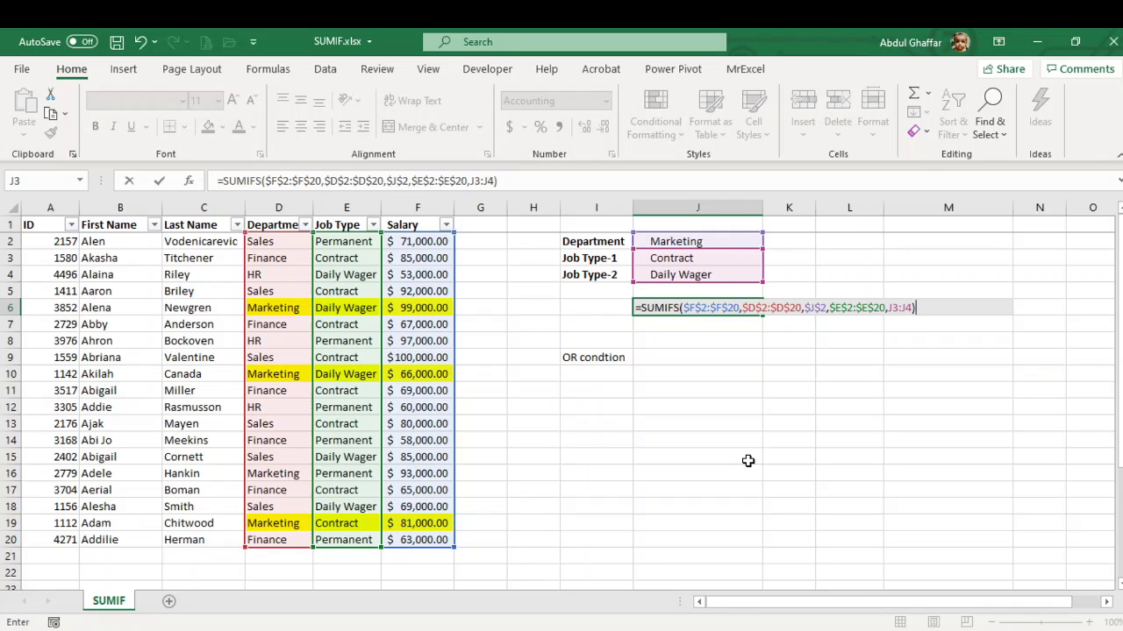
key(ctrl+Return)
key(Down)
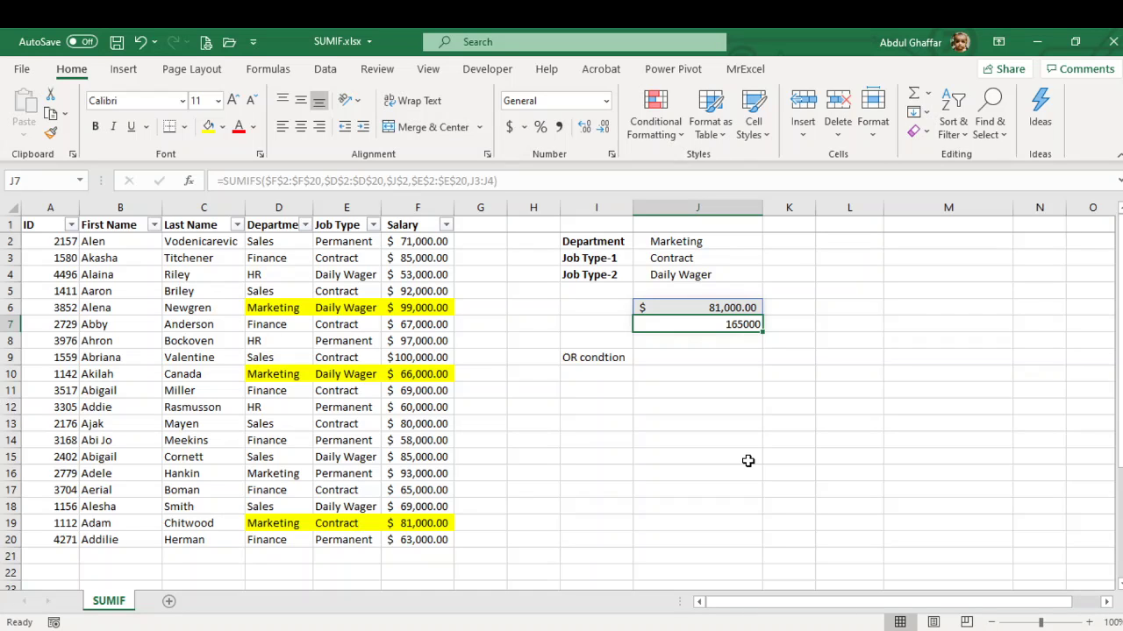
key(Up)
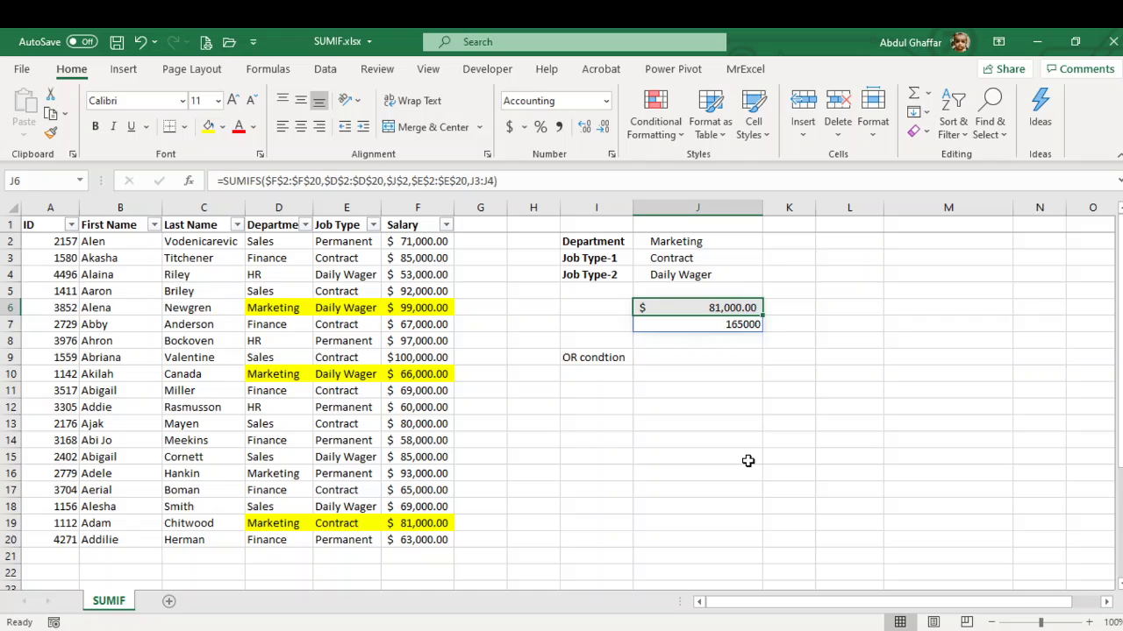
Step: Compare the two spilled results in J6:J7 with the highlighted Daily Wager and Contract salaries for Marketing
key(shift+Down)
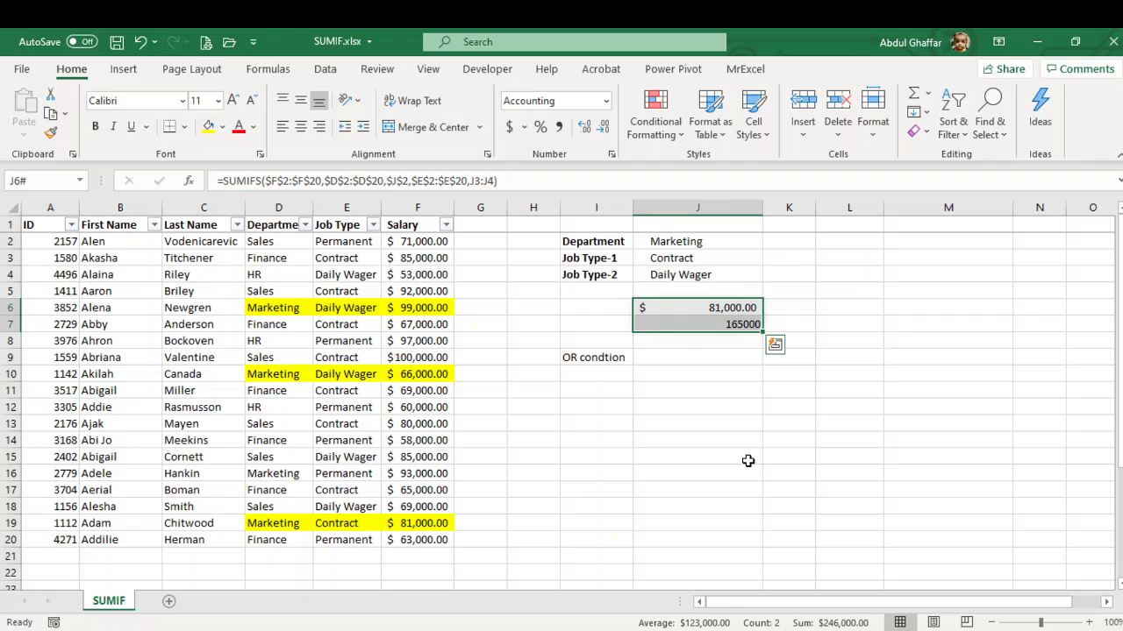
key(Left)
key(Right)
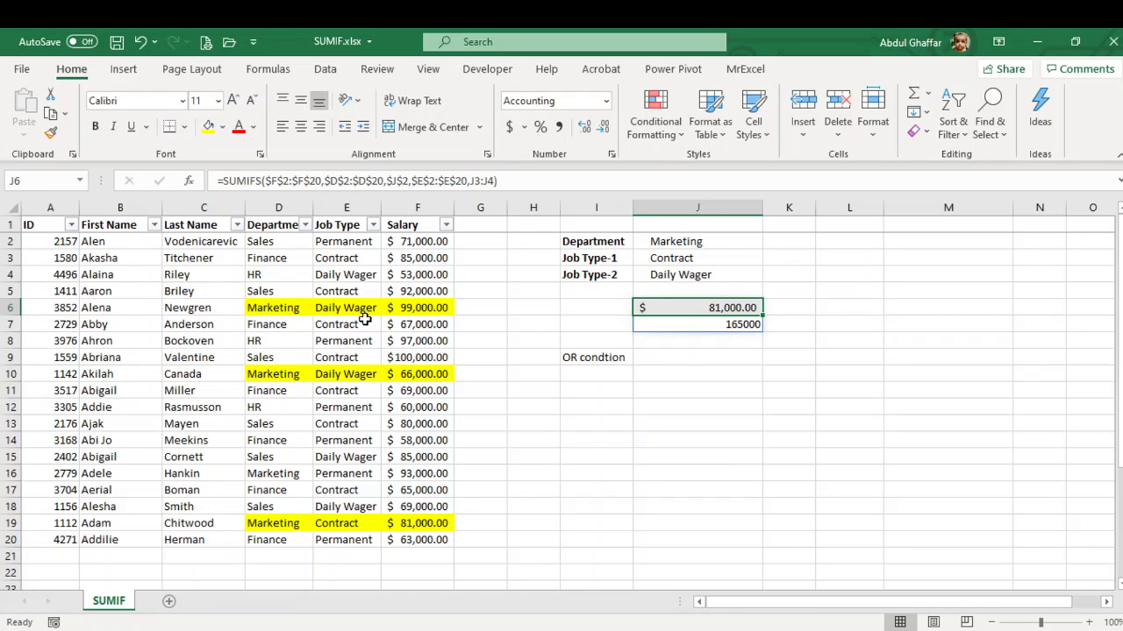
click(405, 307)
ctrl+click(415, 373)
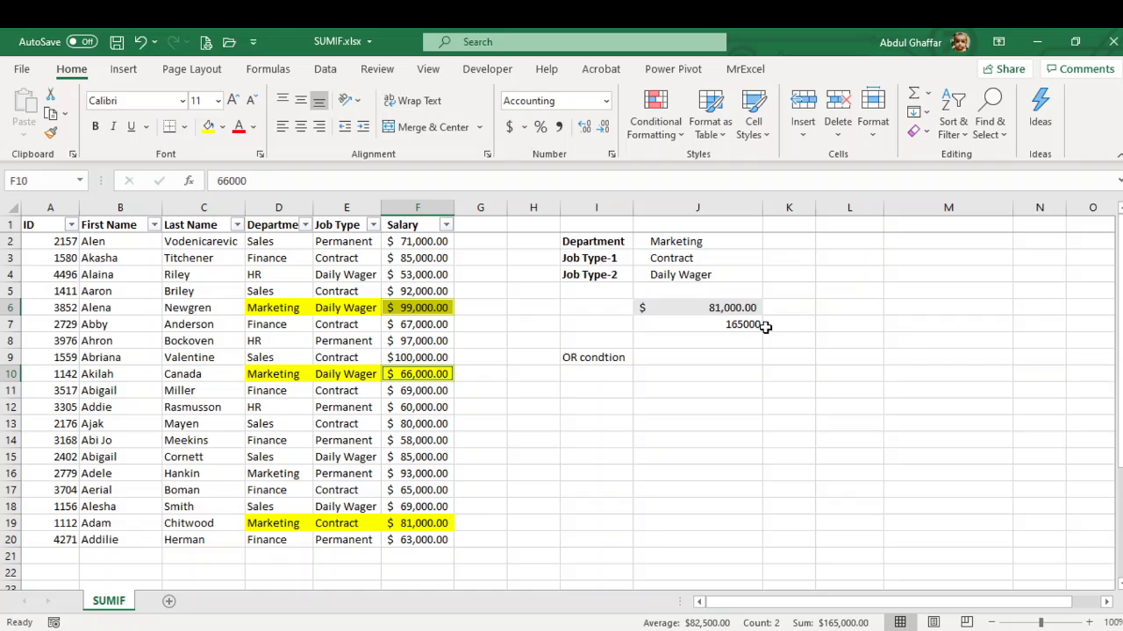
click(439, 523)
click(305, 523)
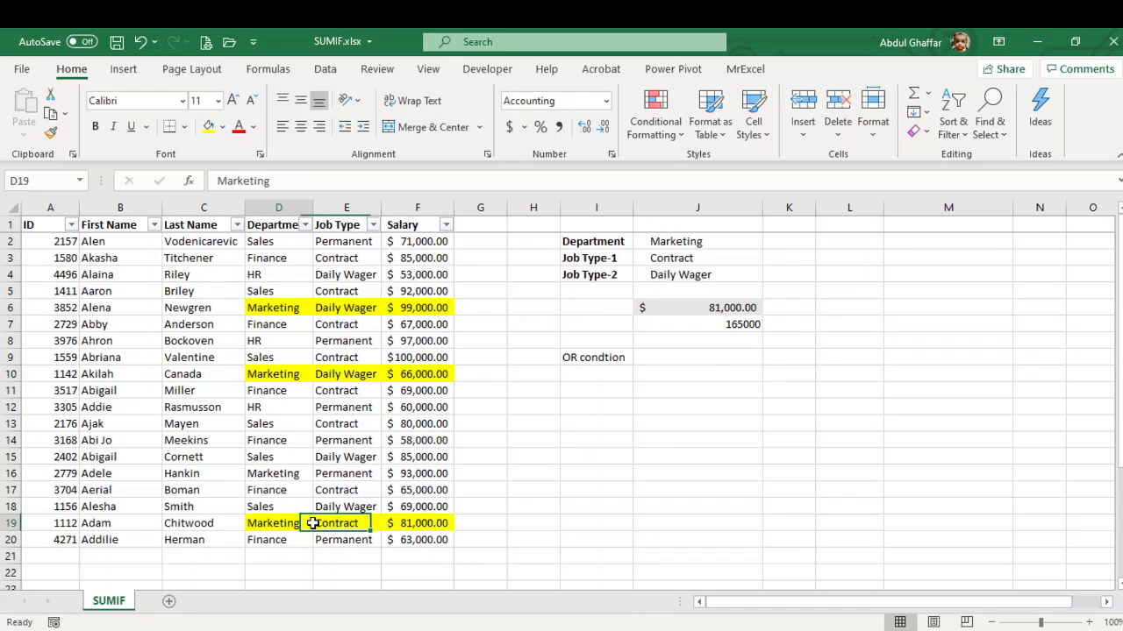
drag(716, 325, 717, 309)
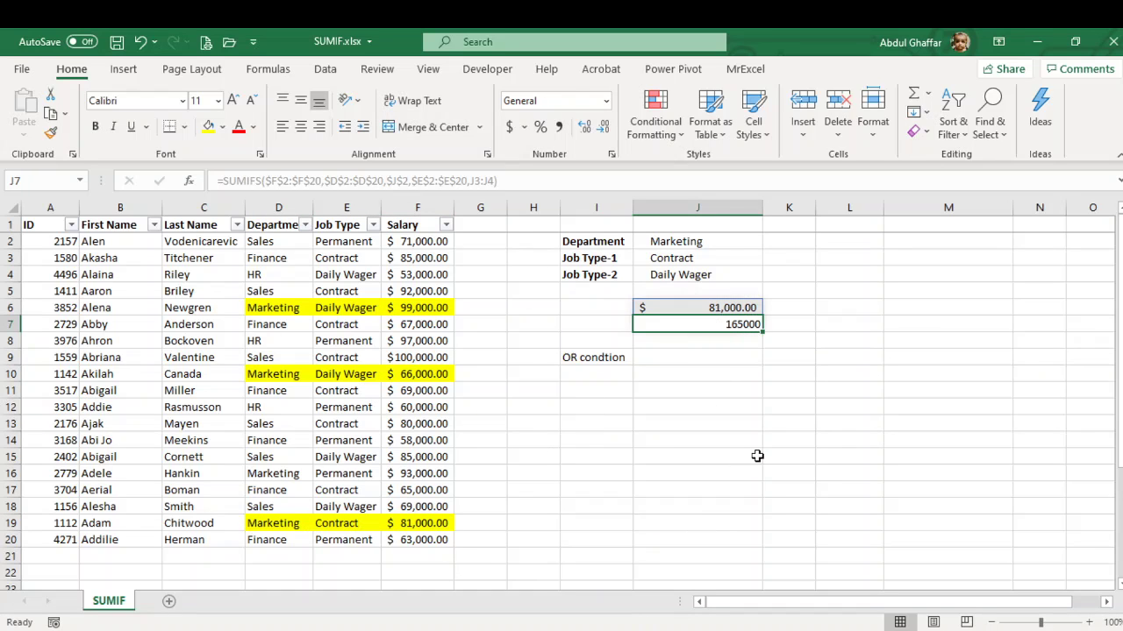
Step: Try wrapping the SUMIFS formula in J6 in a SUM function
key(Return)
key(F2)
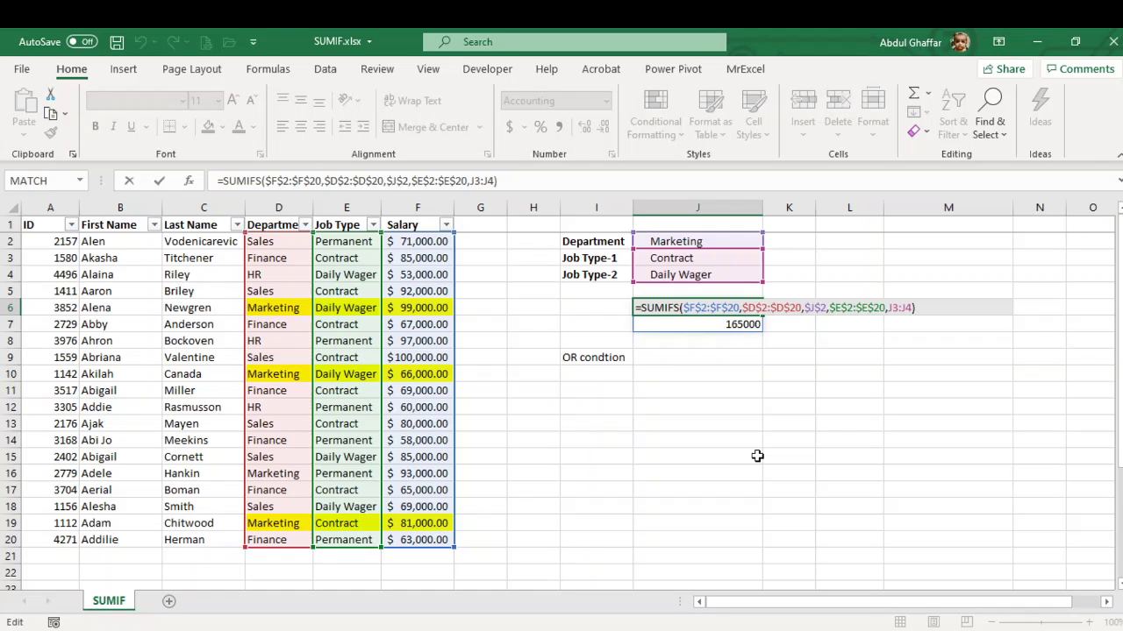
text(sum)
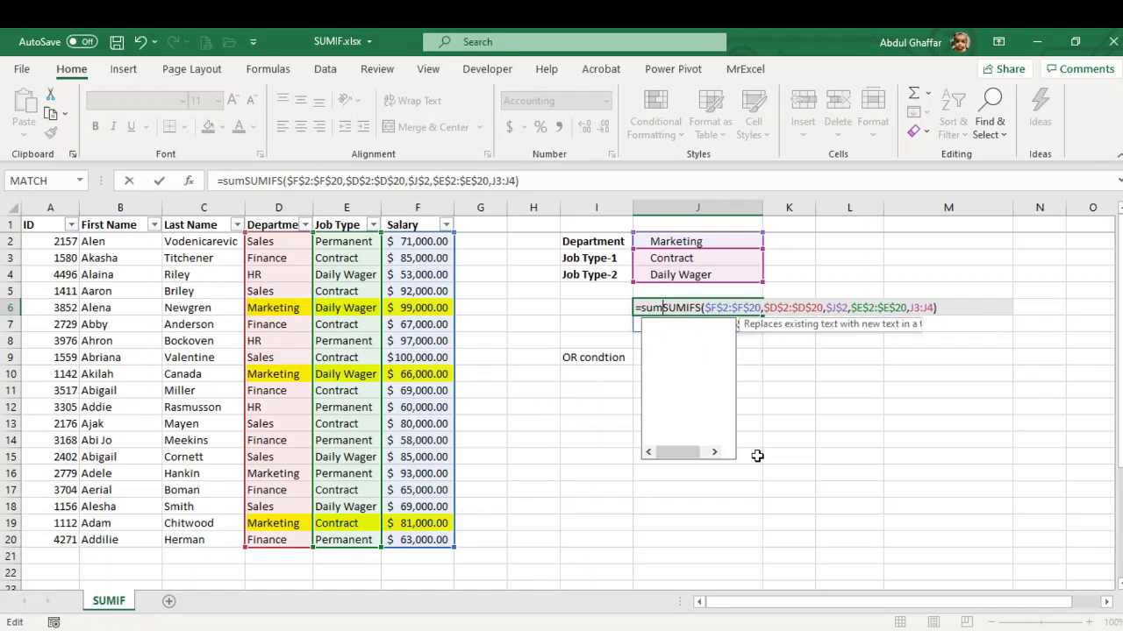
key(Tab)
text())
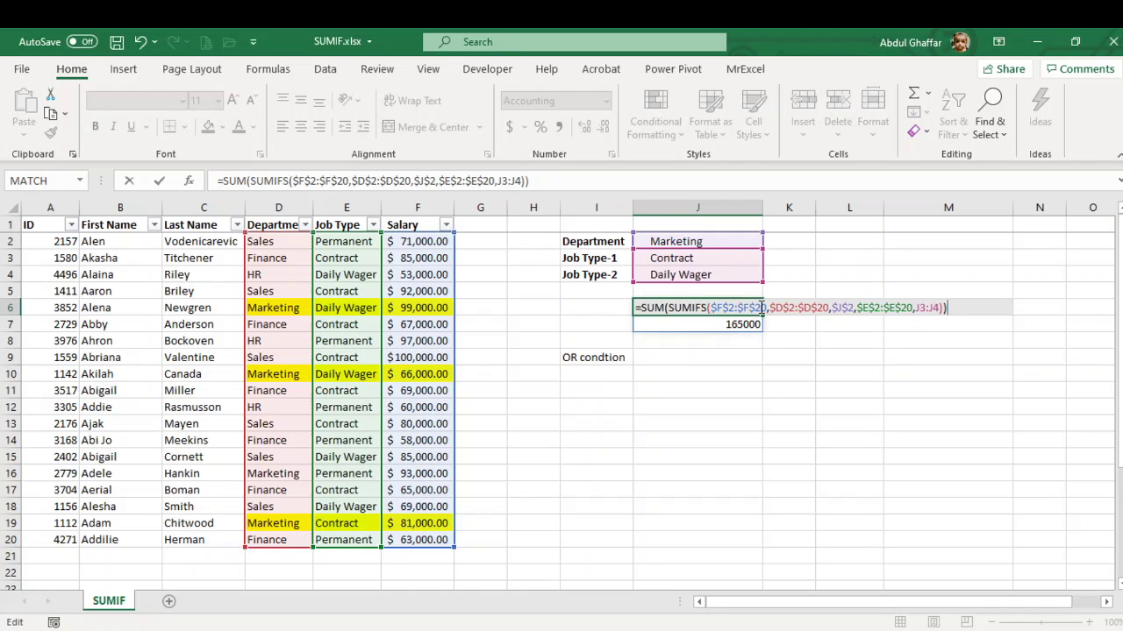
Step: Evaluate the inner SUMIFS part of the J6 formula in place to inspect the array it returns, and discard the edit
drag(671, 308, 946, 316)
key(Return)
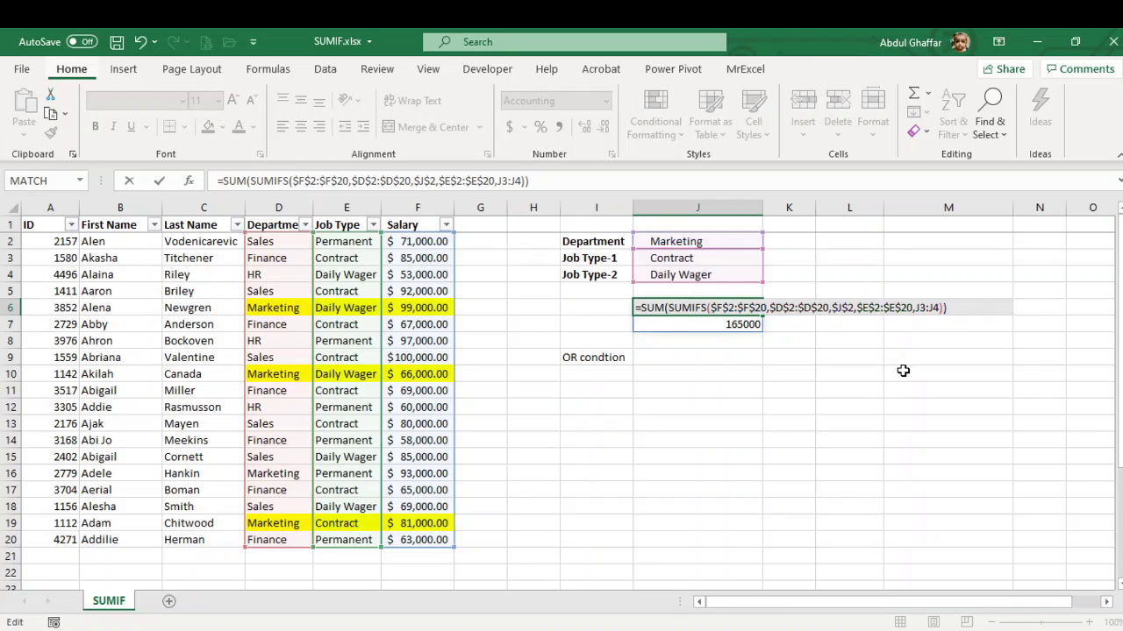
key(alt)
key(Escape)
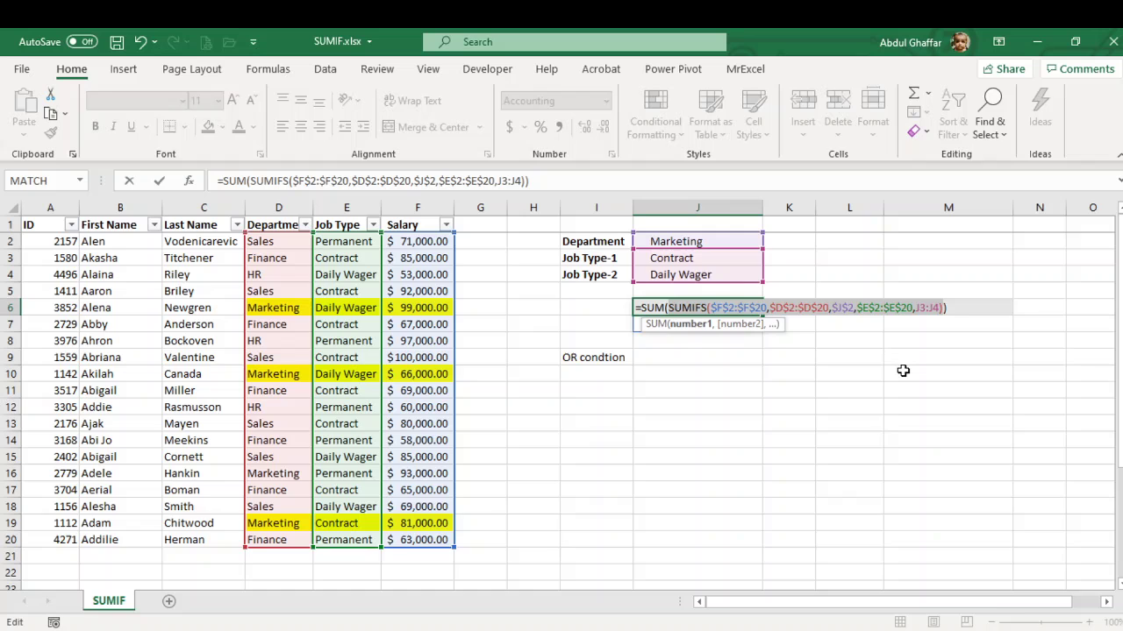
key(F9)
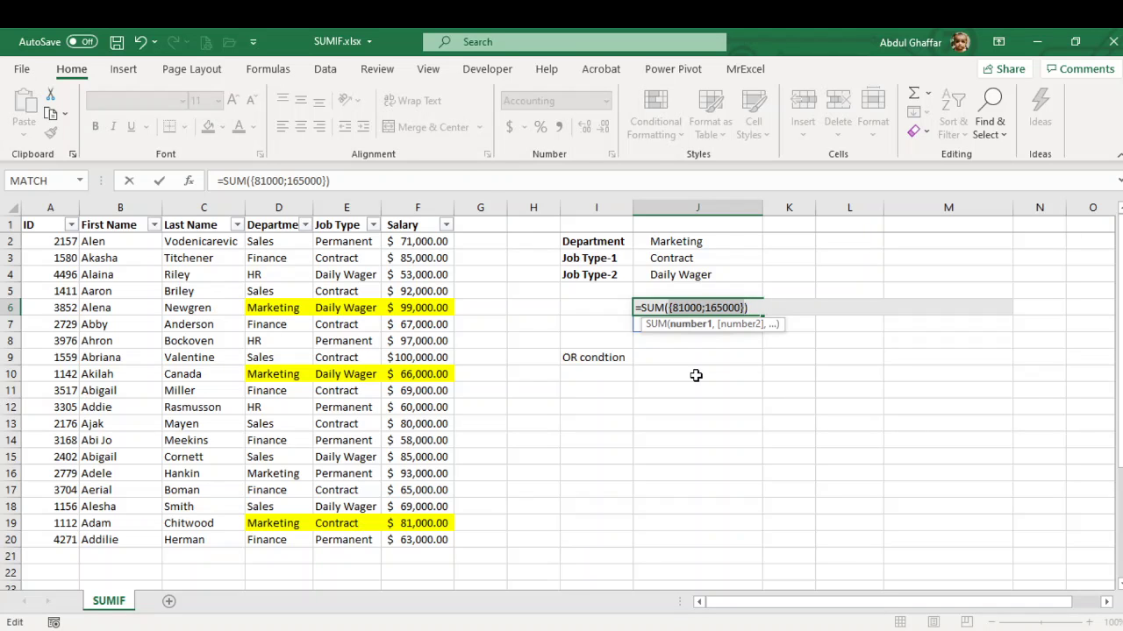
key(Escape)
Step: Wrap the SUMIFS formula in J6 in a SUM function so both job type results are added together
key(F2)
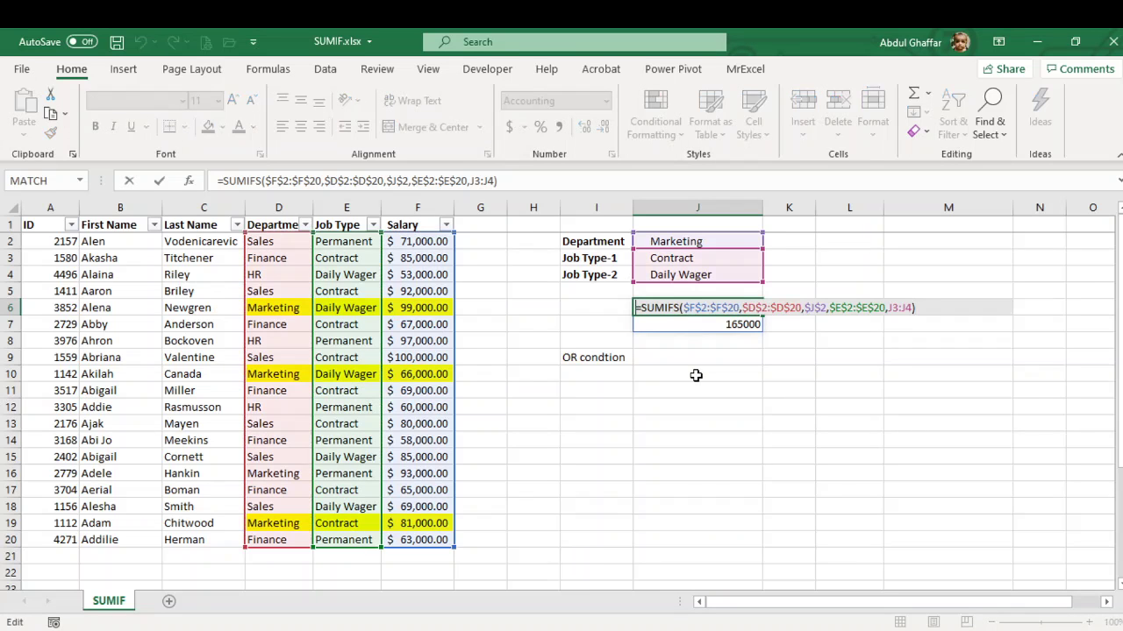
text(sum)
key(Tab)
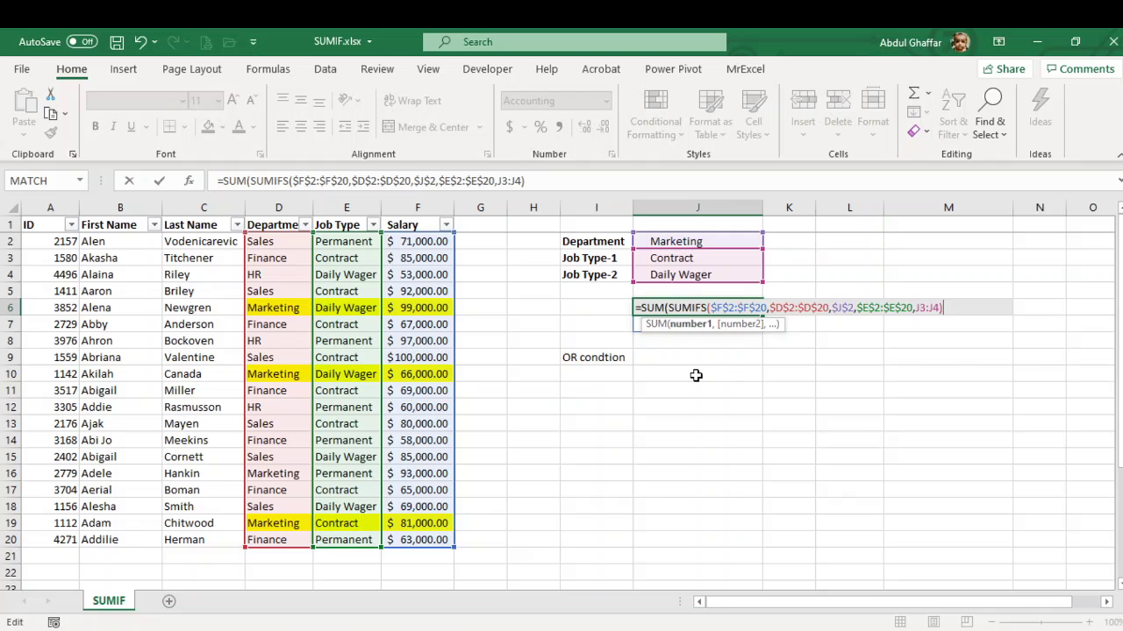
text())
key(Return)
key(Up)
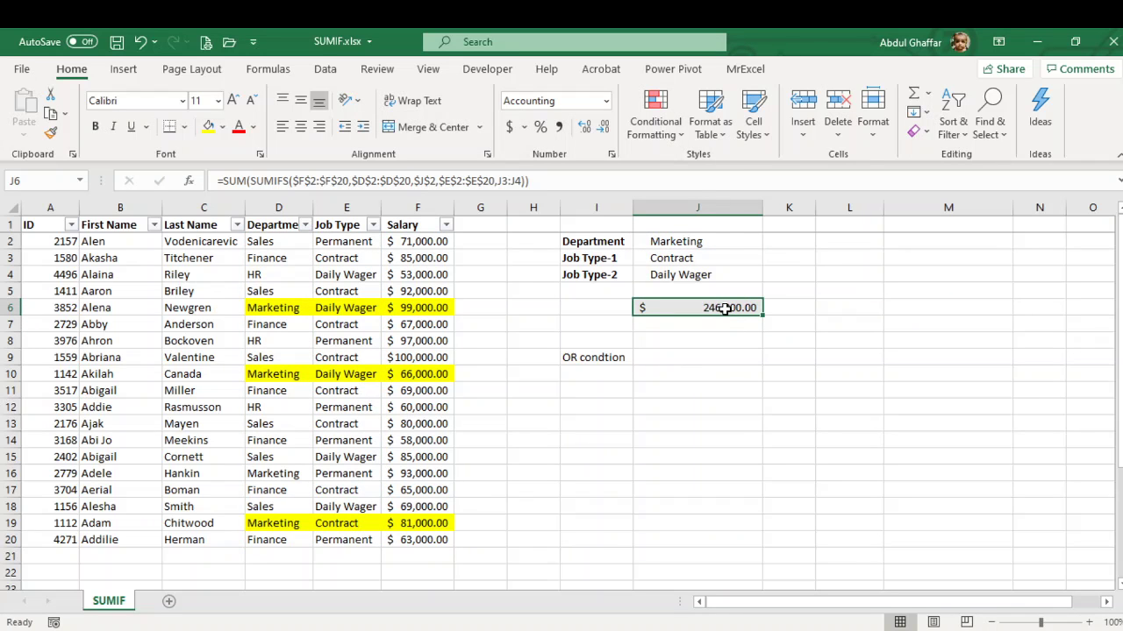
Step: Select the three highlighted salaries in F6, F10 and F19 to check their sum against J6
click(439, 308)
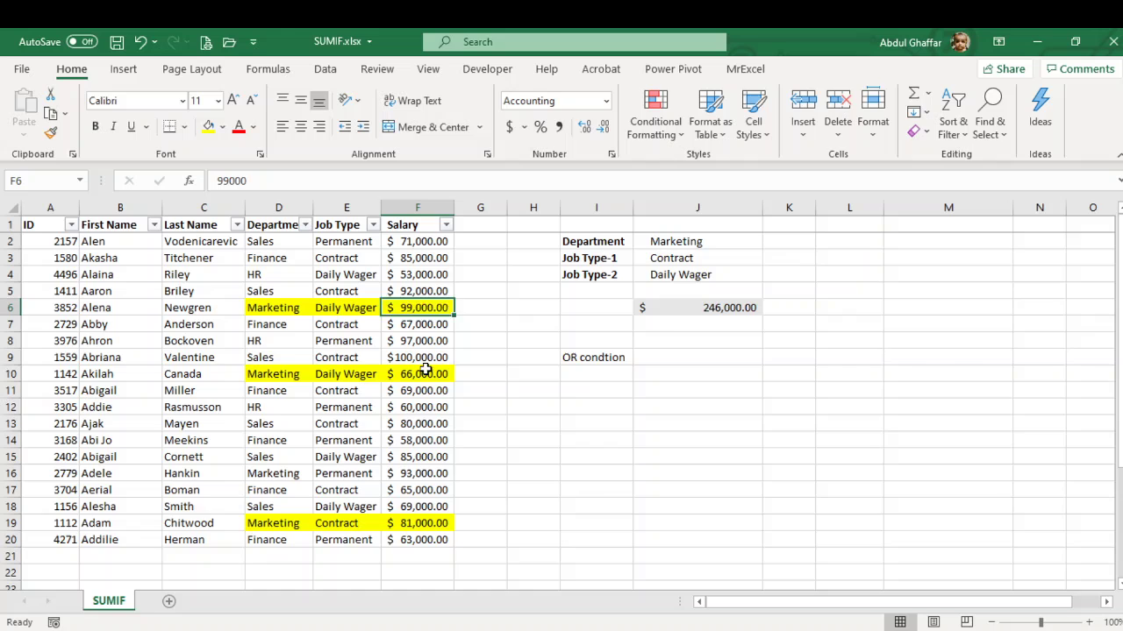
ctrl+click(425, 374)
ctrl+click(420, 523)
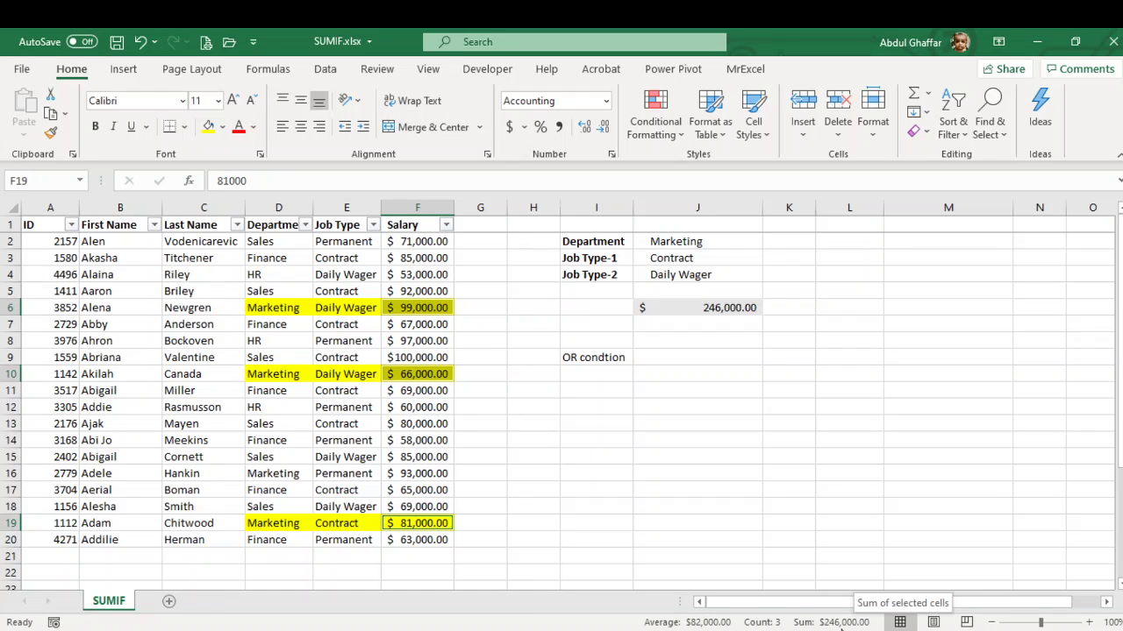
Step: Replace the J3:J4 criteria in the J6 formula with an empty pair of curly braces
click(709, 305)
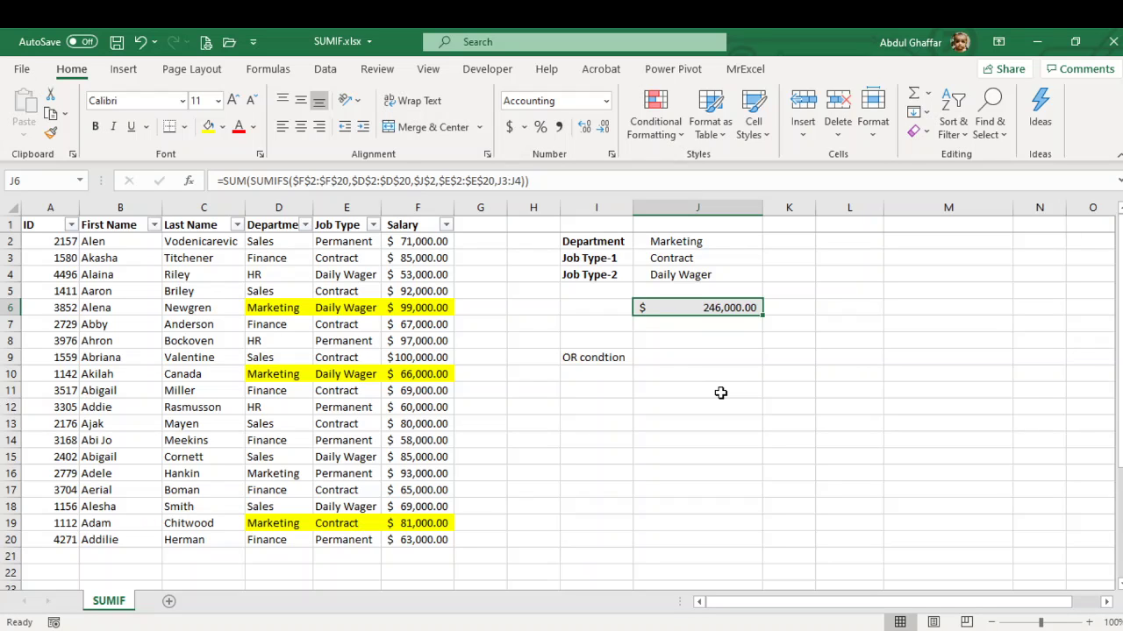
key(F2)
key(Left)
key(Left)
key(Left)
key(Left)
key(Left)
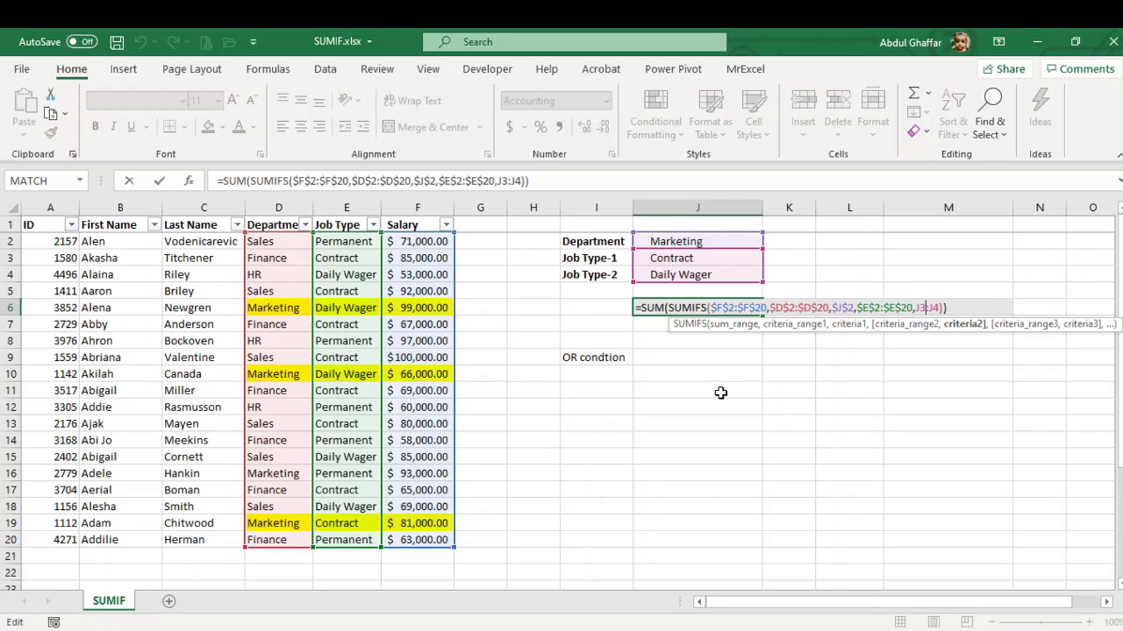
key(shift+Right)
key(shift+Right)
key(shift+Right)
key(shift+Right)
key(shift+Right)
text({})
key(Left)
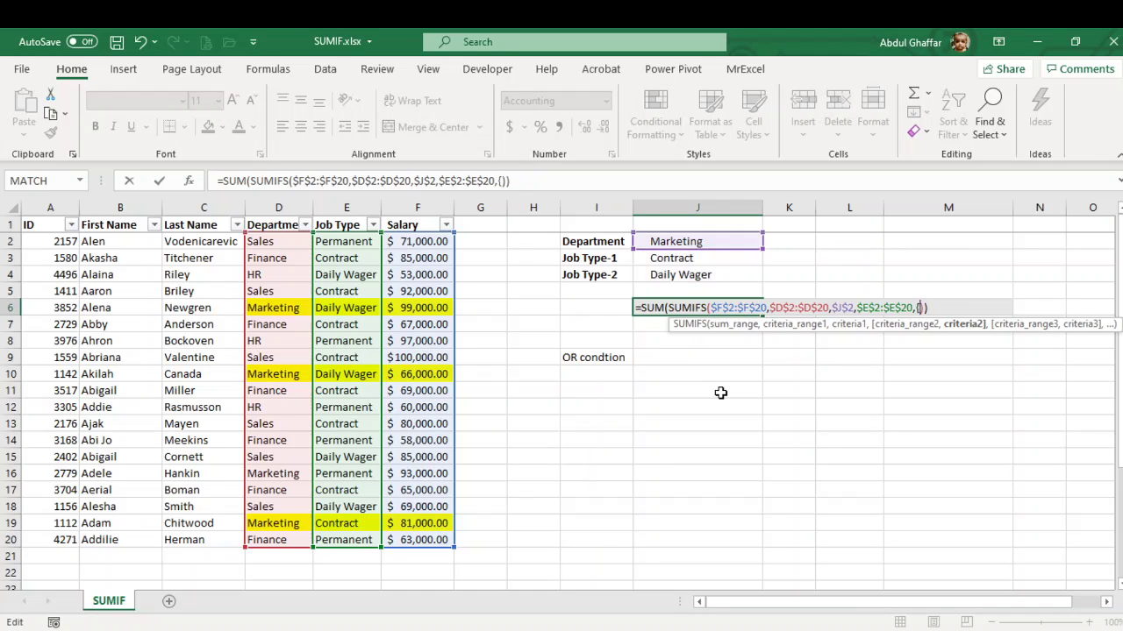
Step: Fill the braces with the array constant "Contract","Daily Wager" and complete the SUM(SUMIFS) formula in J6
text("Contract")
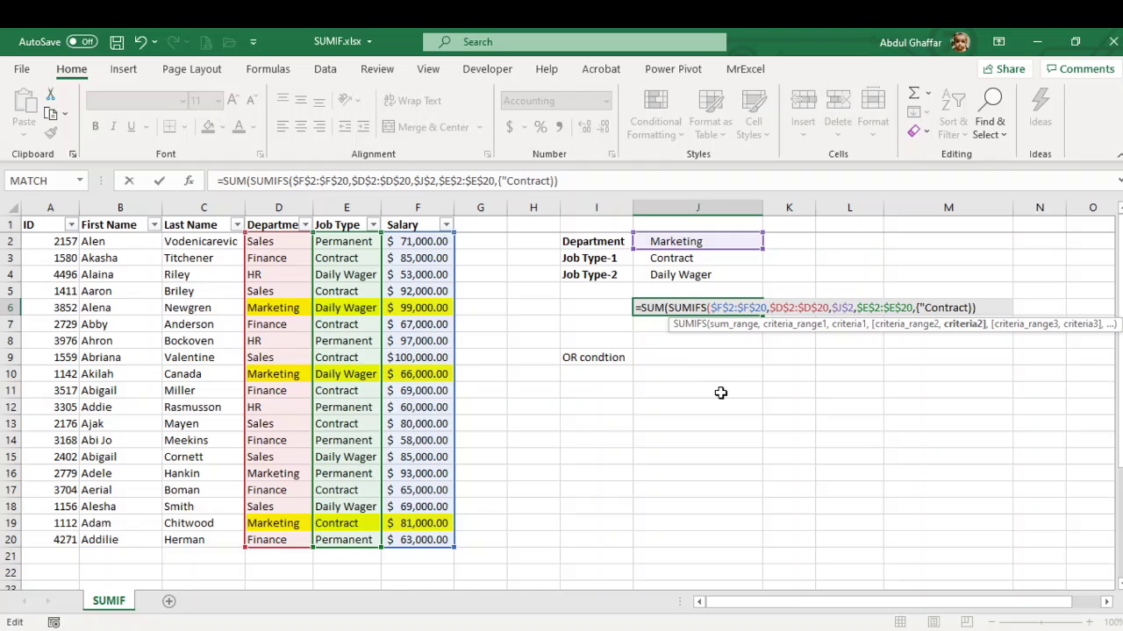
text(, )
text("Dai)
text(ly Wager)
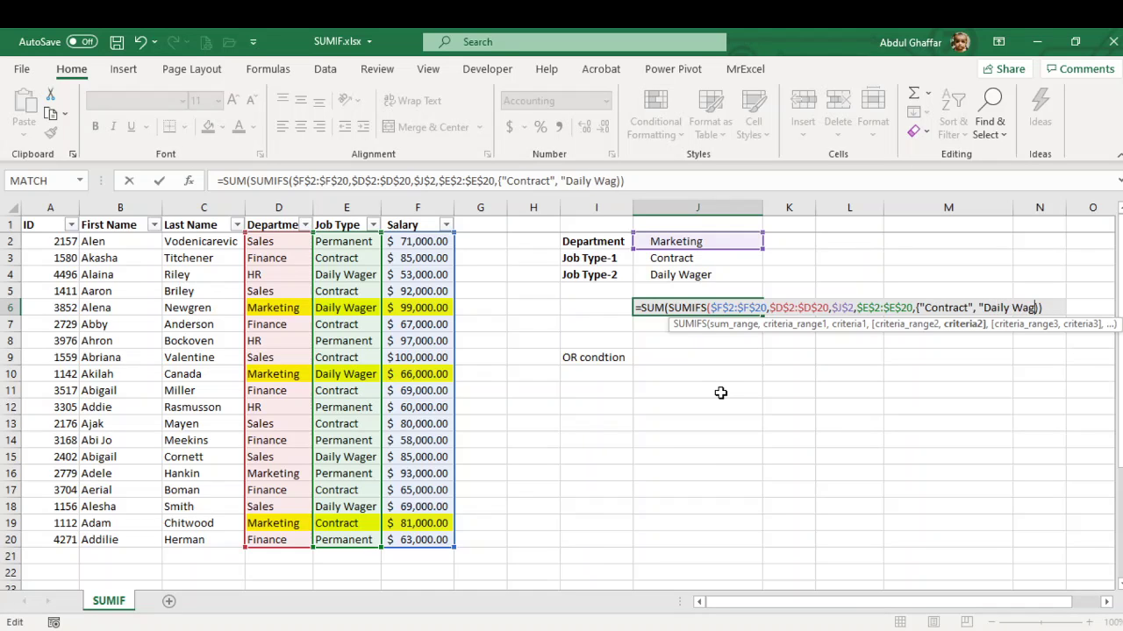
text("}))
key(Return)
key(Up)
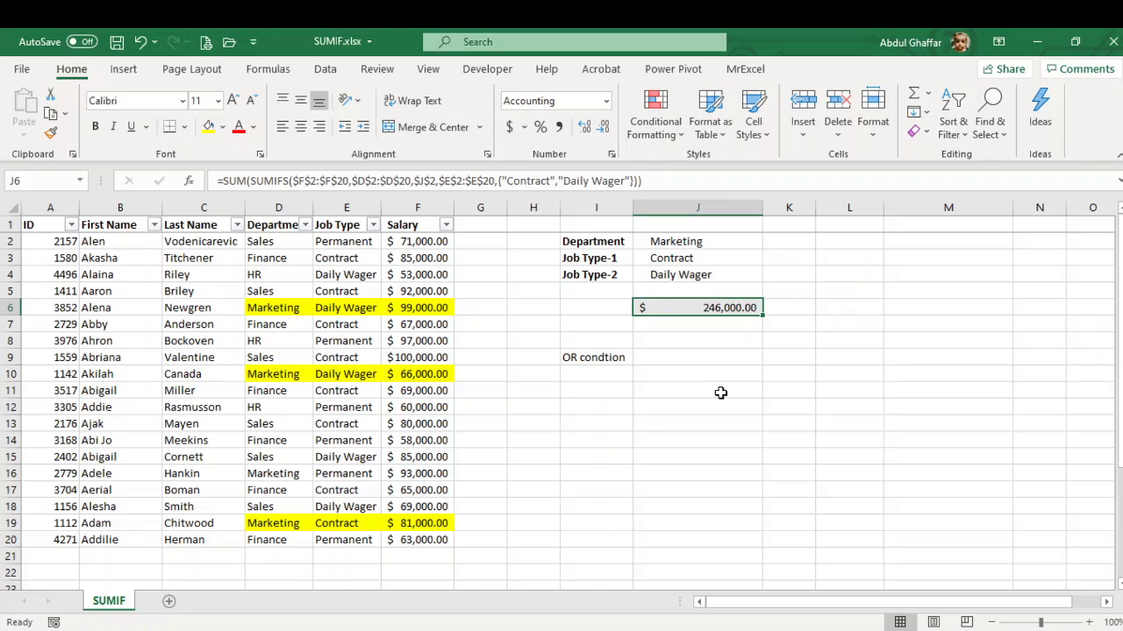